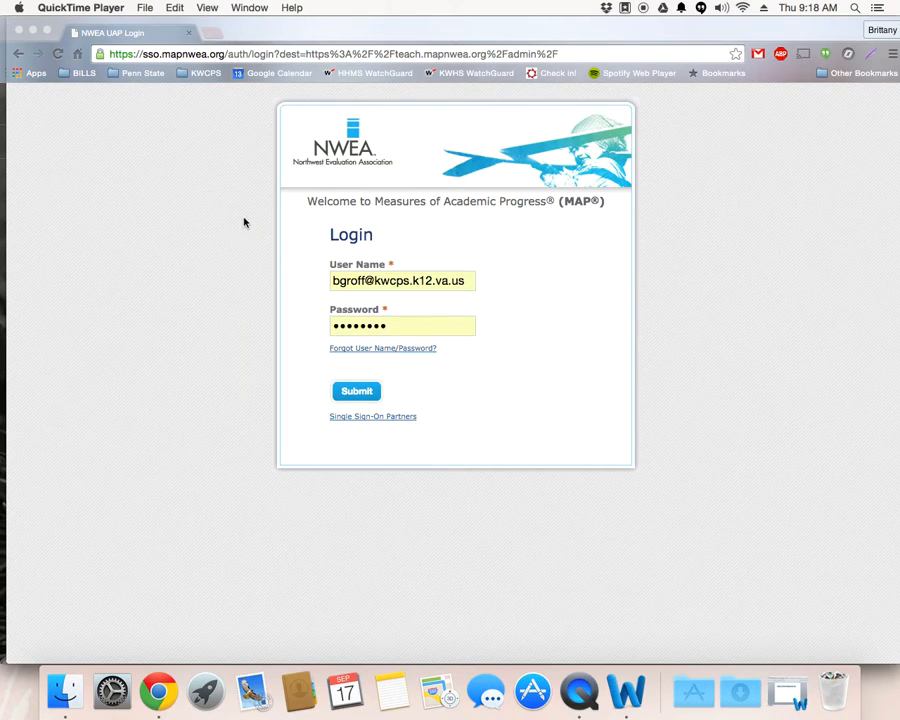
Step: View the MAP site address in the Word document, minimize the document and return to the NWEA login page in Chrome
click(628, 694)
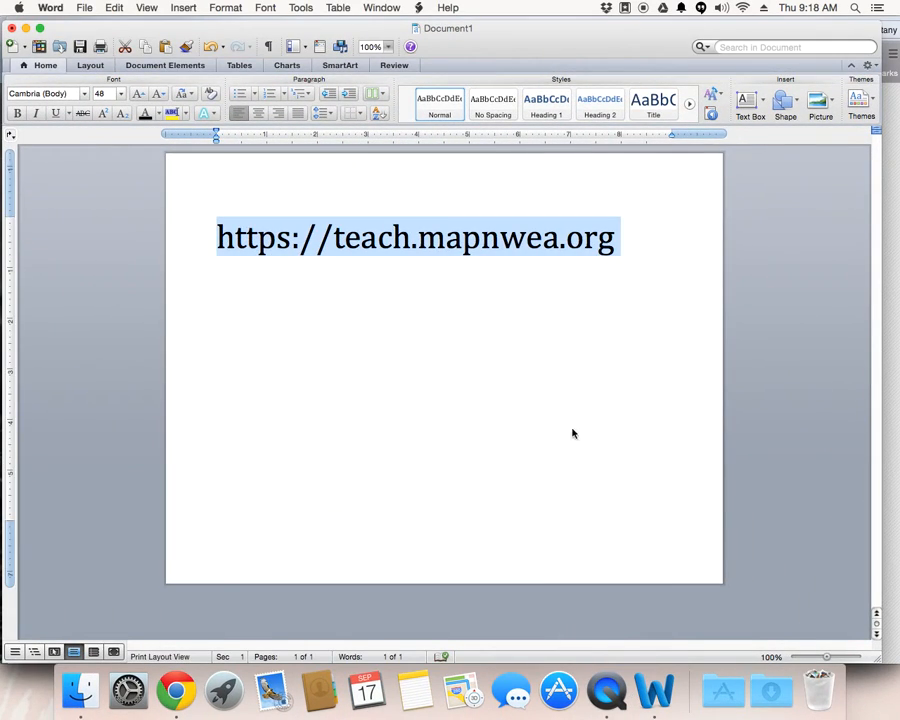
click(566, 422)
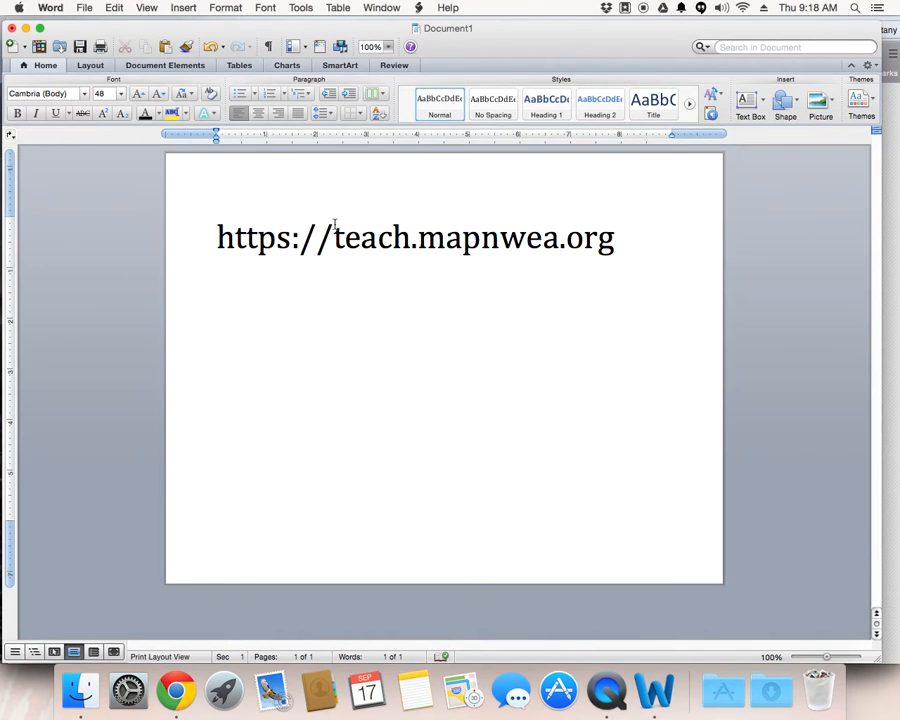
click(26, 28)
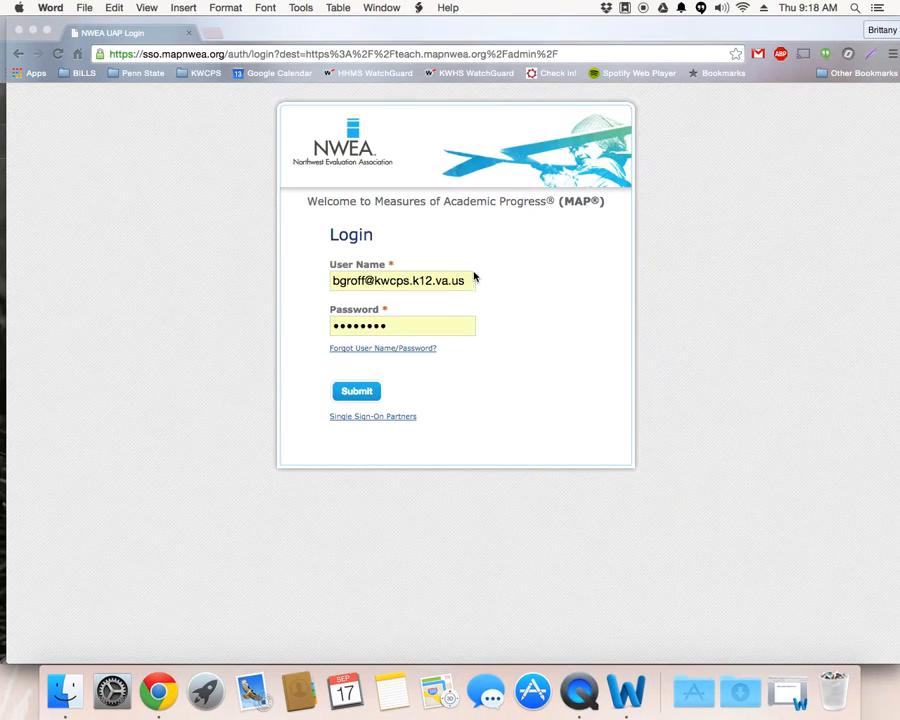
click(432, 285)
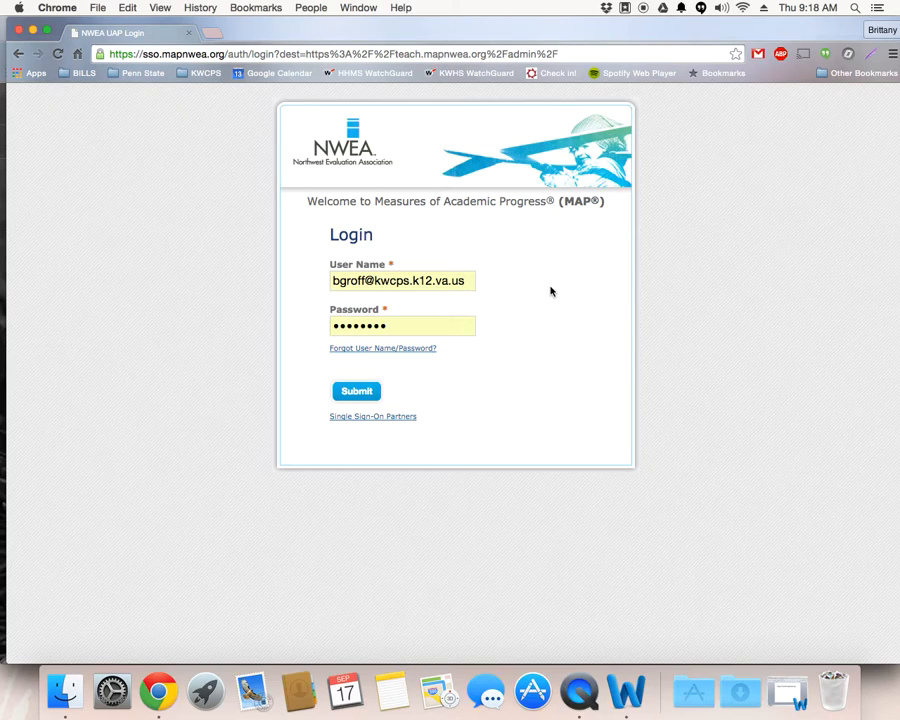
Step: Switch to the Gmail window, search for NWEA Map and open the message "Welcome to NWEA's Measures of Academic Progress (MAP)!"
right_click(157, 697)
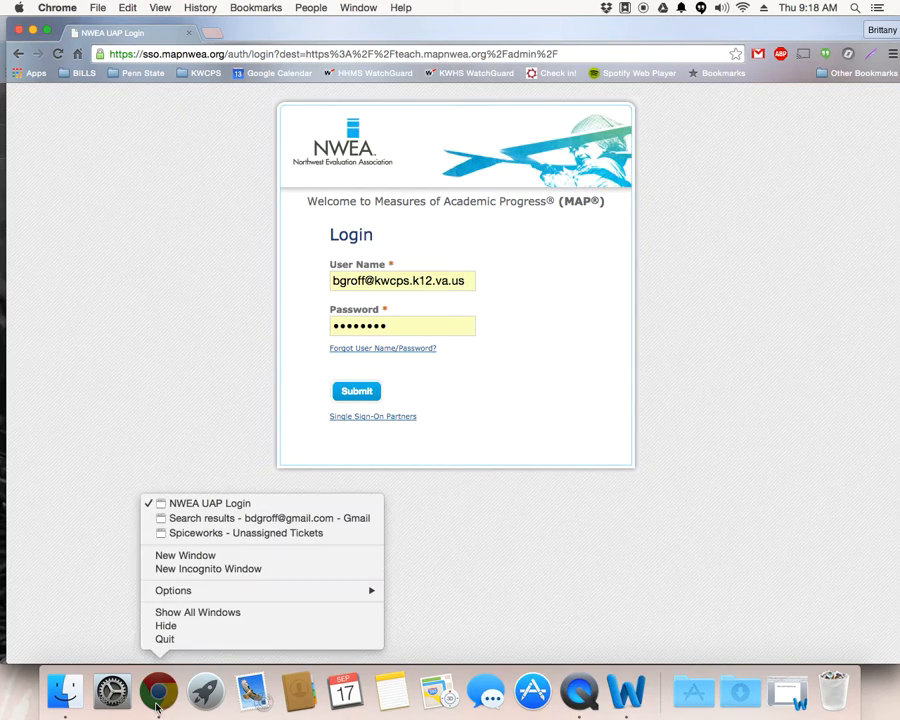
click(202, 518)
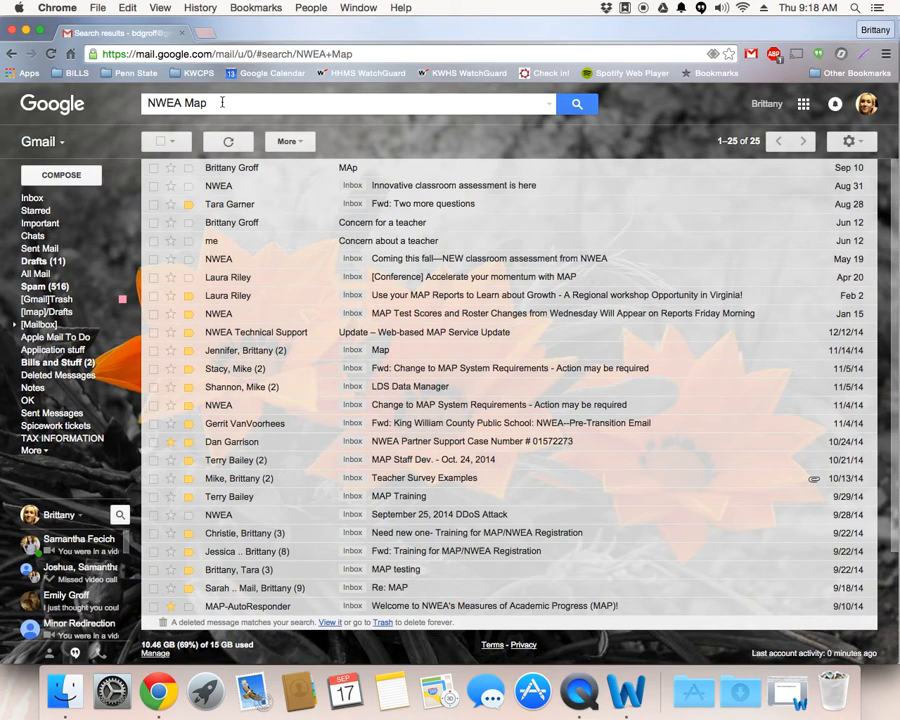
drag(150, 103, 181, 103)
click(217, 102)
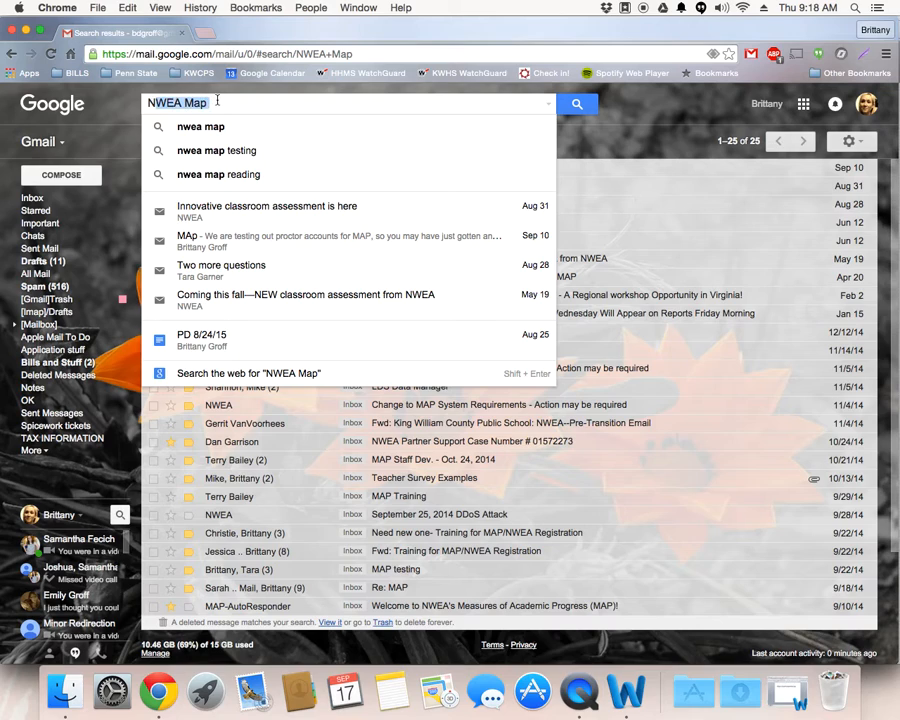
key(Return)
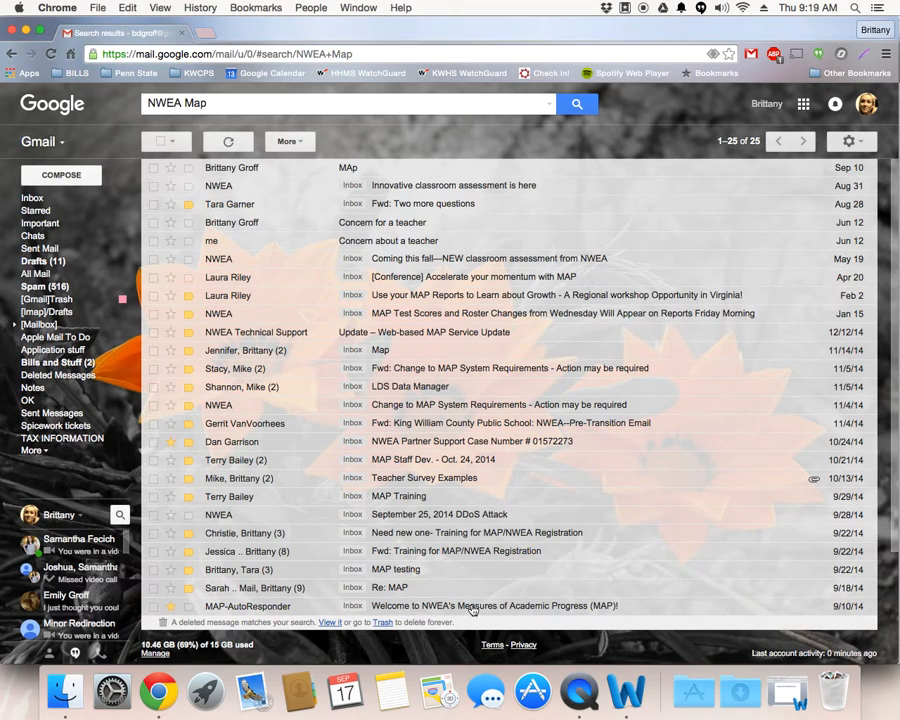
click(582, 612)
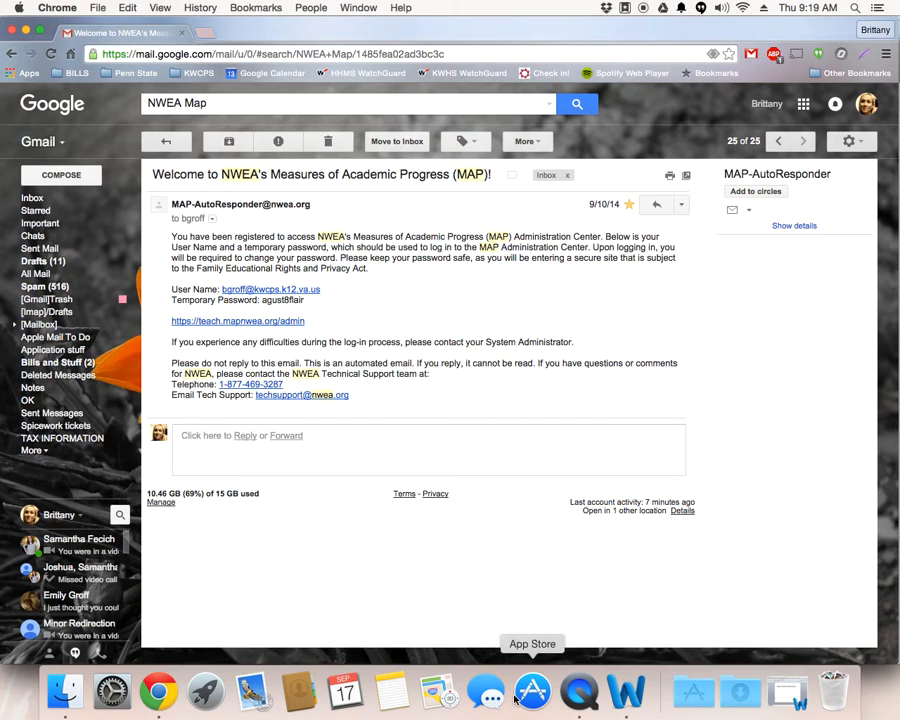
Step: Return to the NWEA UAP Login window and sign in with the prefilled credentials
right_click(158, 695)
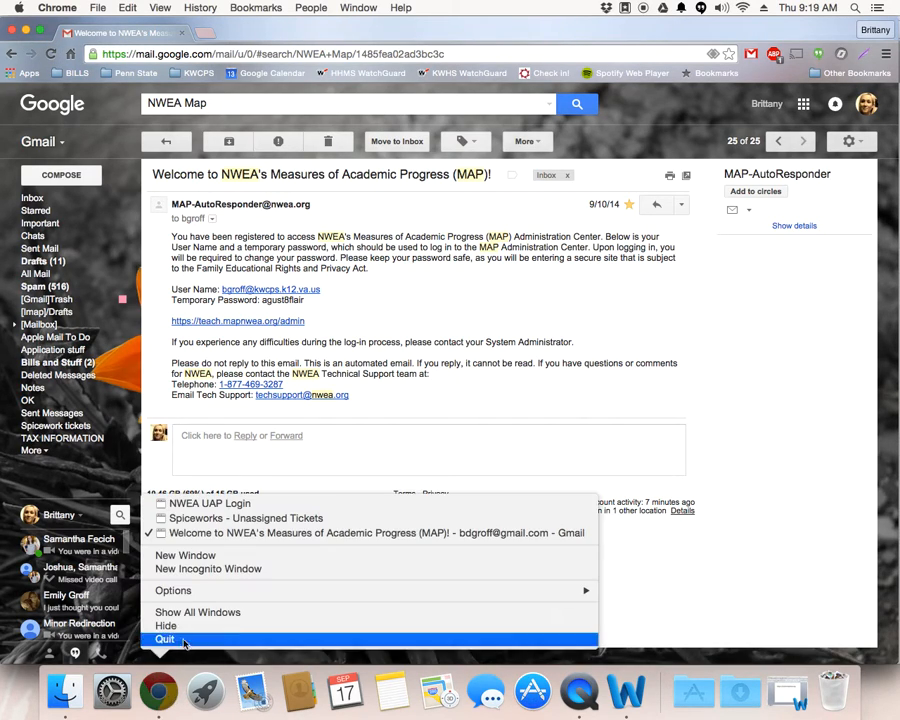
click(205, 503)
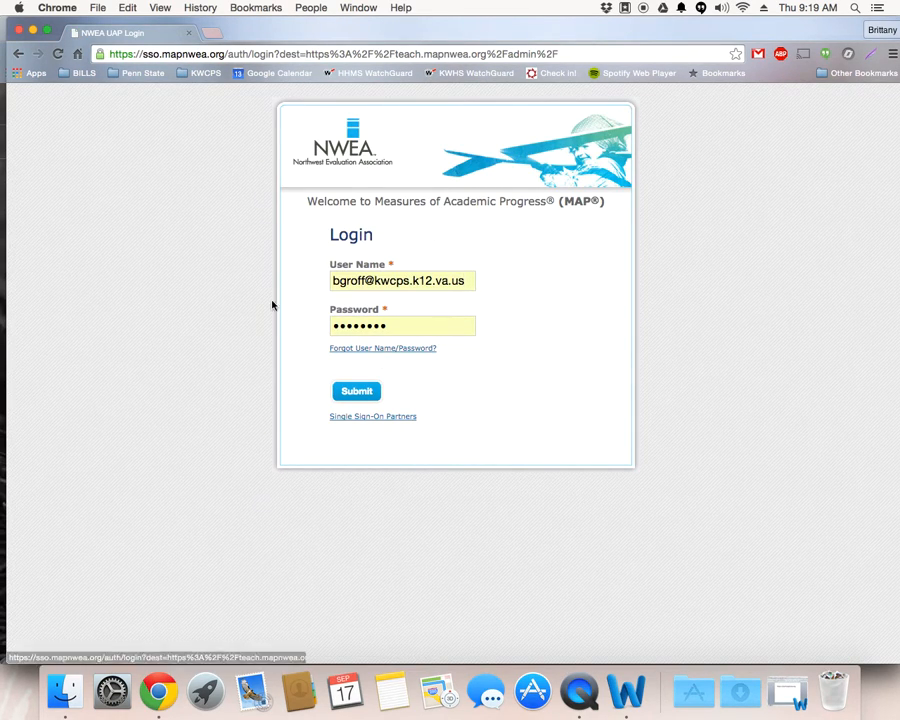
click(356, 391)
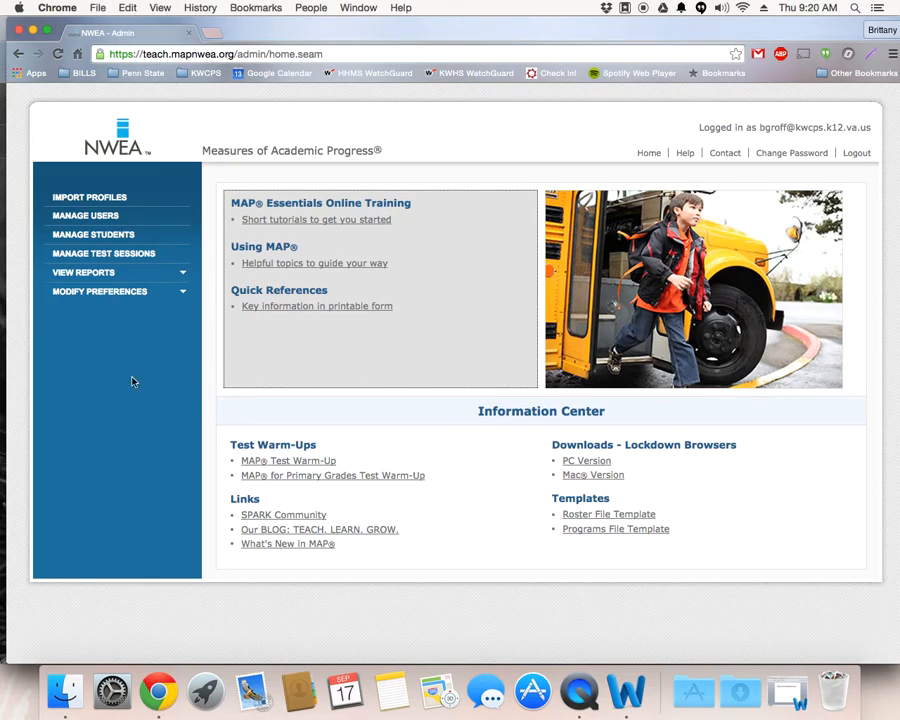
Step: Go to test session management and open the search for students to test
click(88, 262)
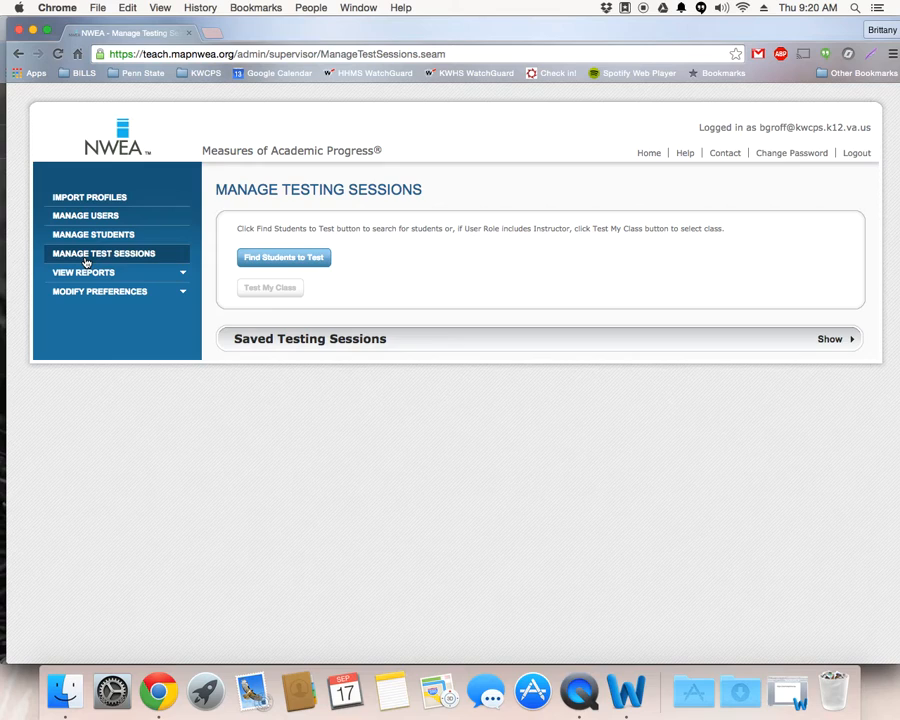
click(303, 259)
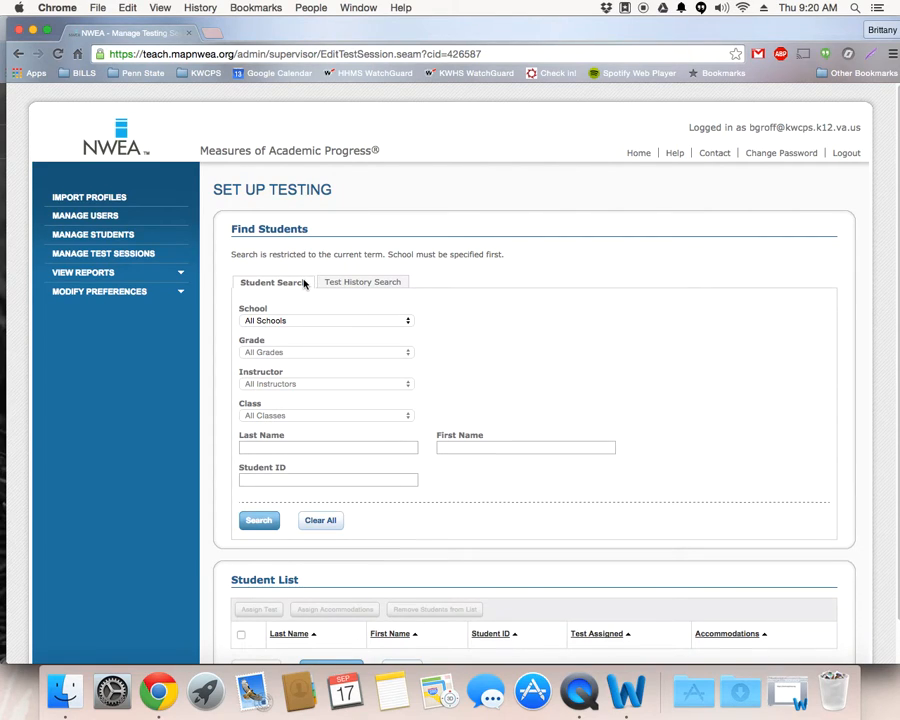
scroll(304, 283, down, 1)
click(303, 280)
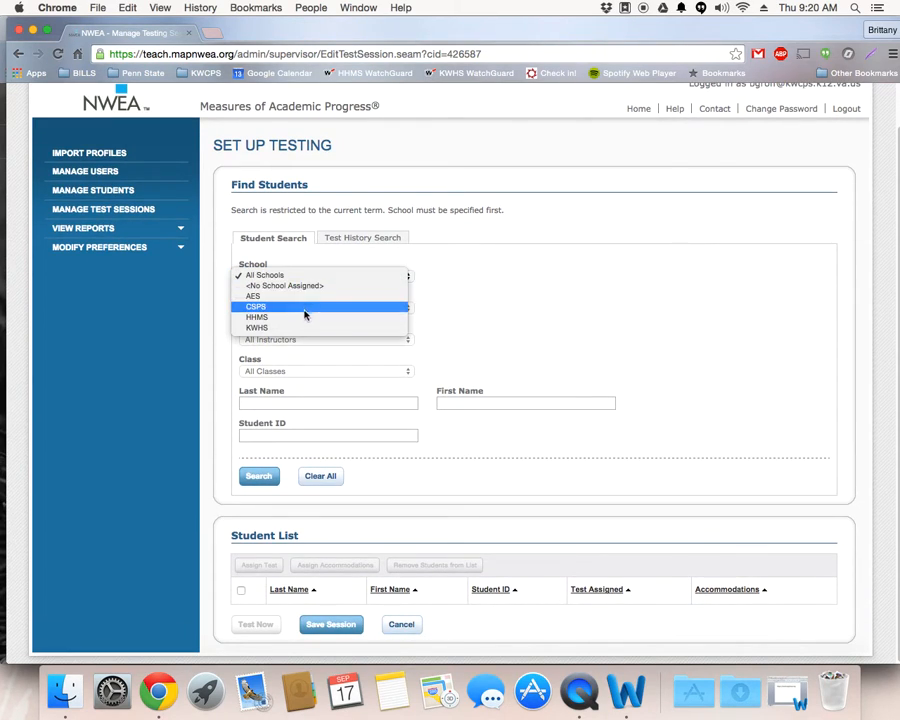
click(306, 327)
click(312, 310)
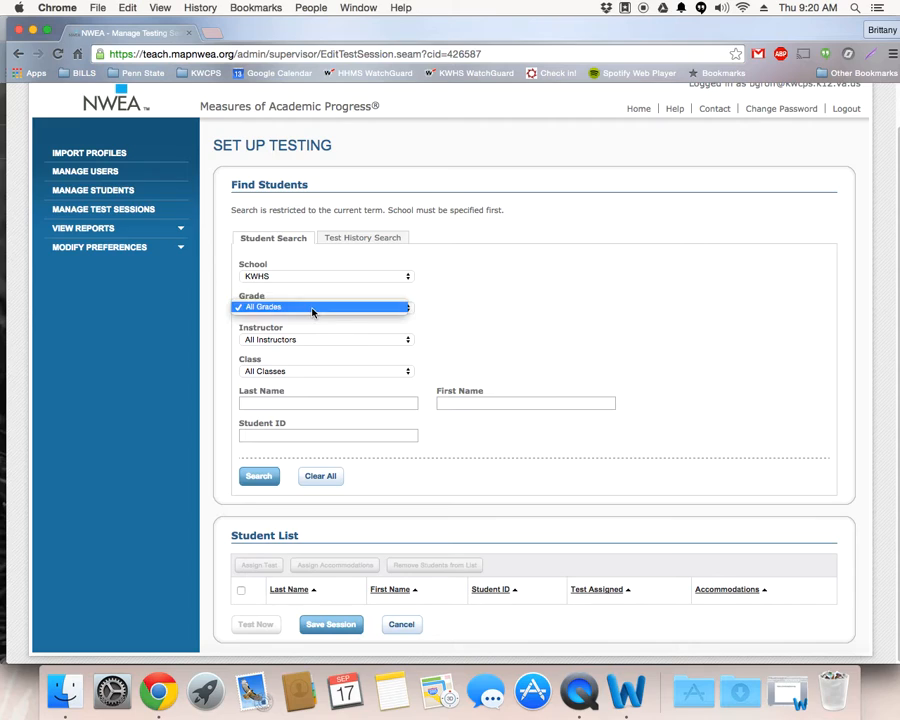
click(312, 310)
Step: Search for grade 6 students at school HHMS, keeping all instructors and all classes
click(329, 278)
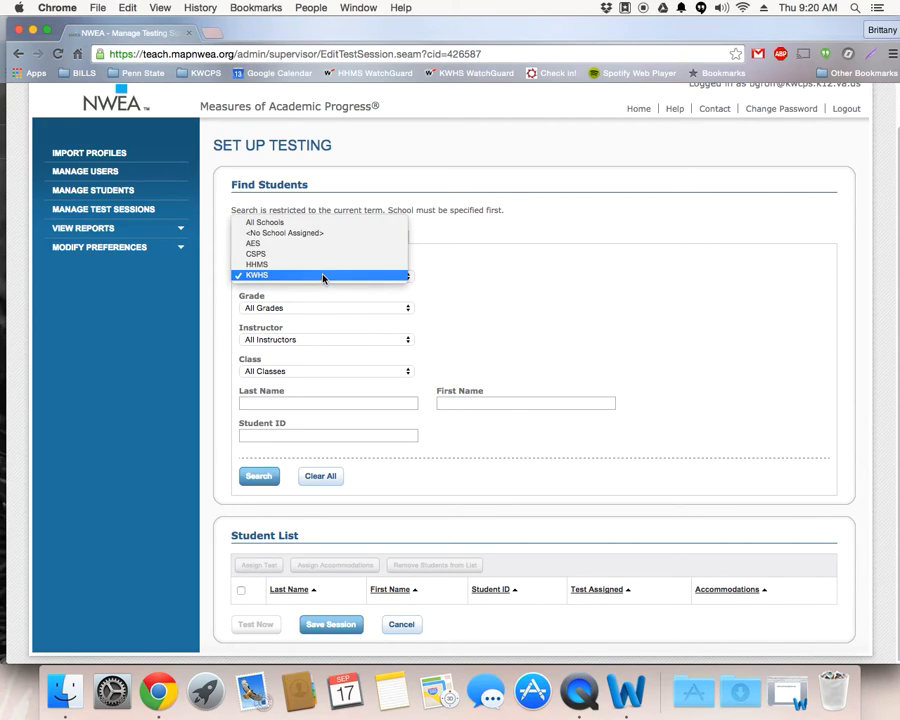
click(326, 265)
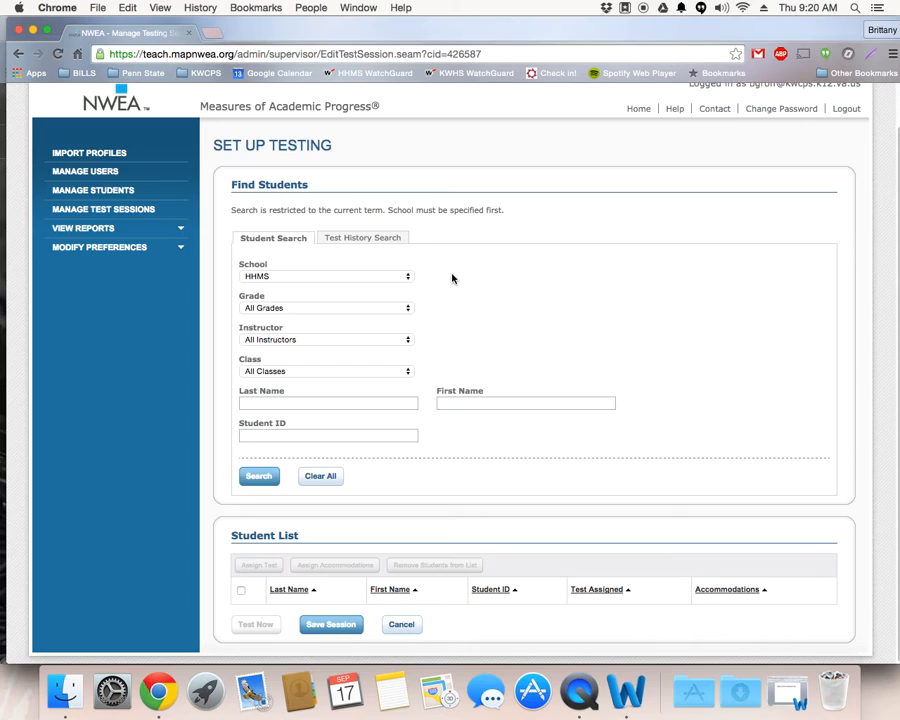
click(250, 309)
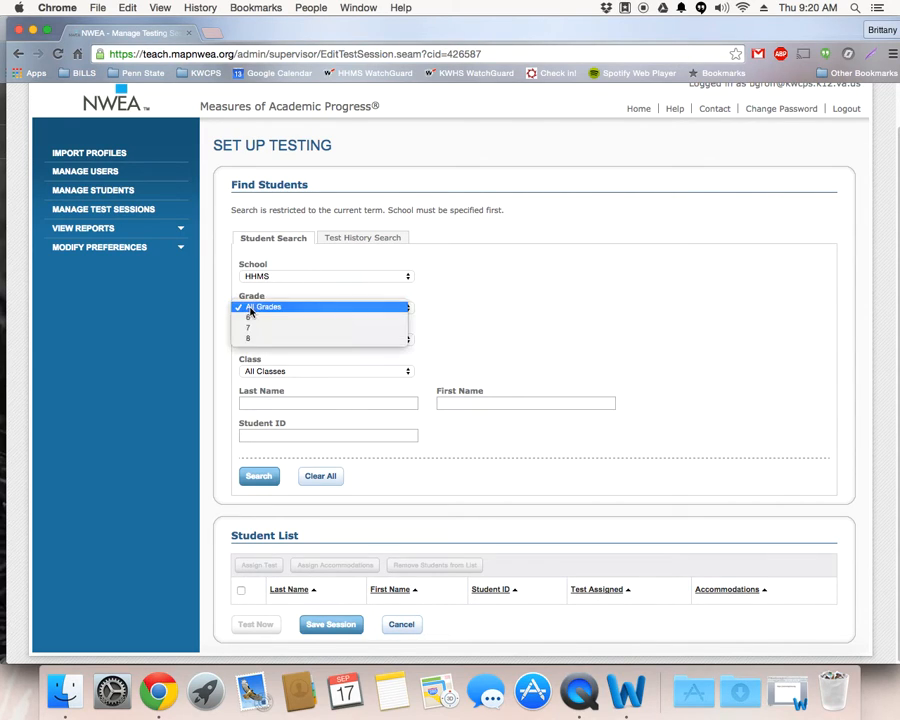
click(251, 318)
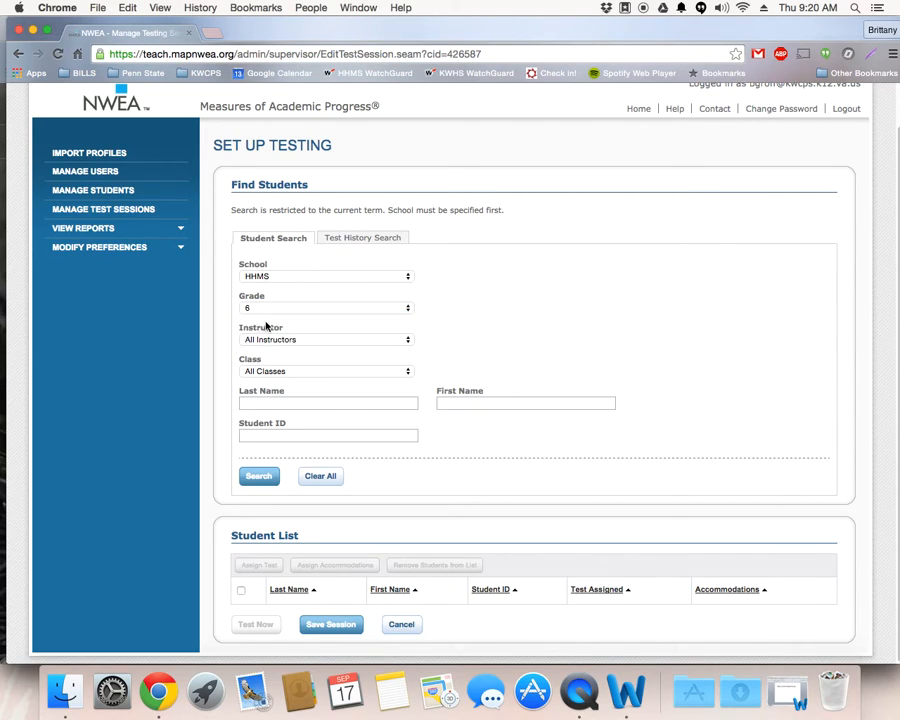
click(290, 340)
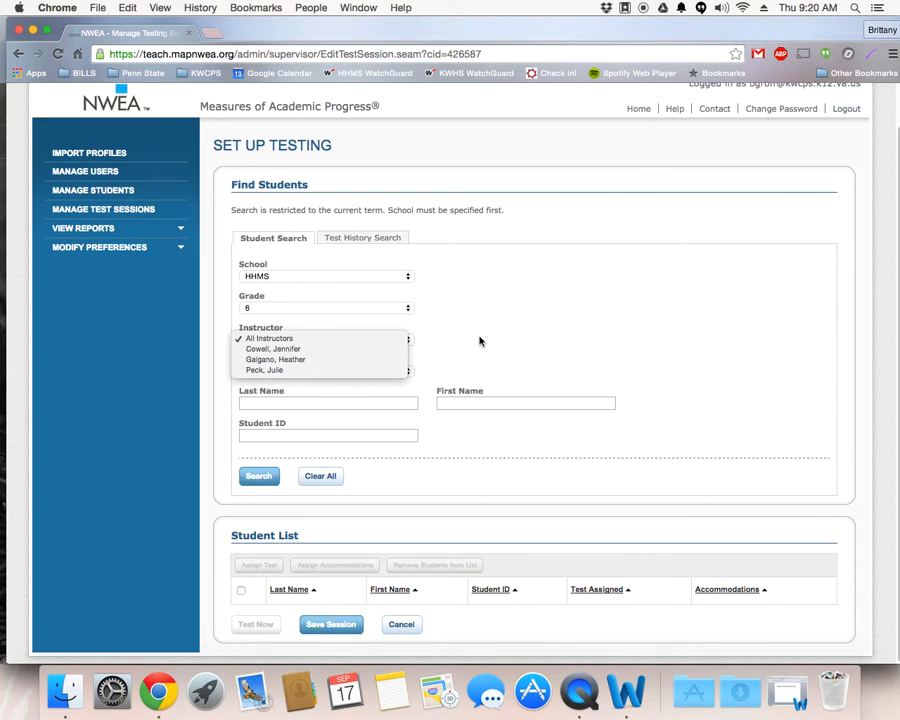
click(452, 342)
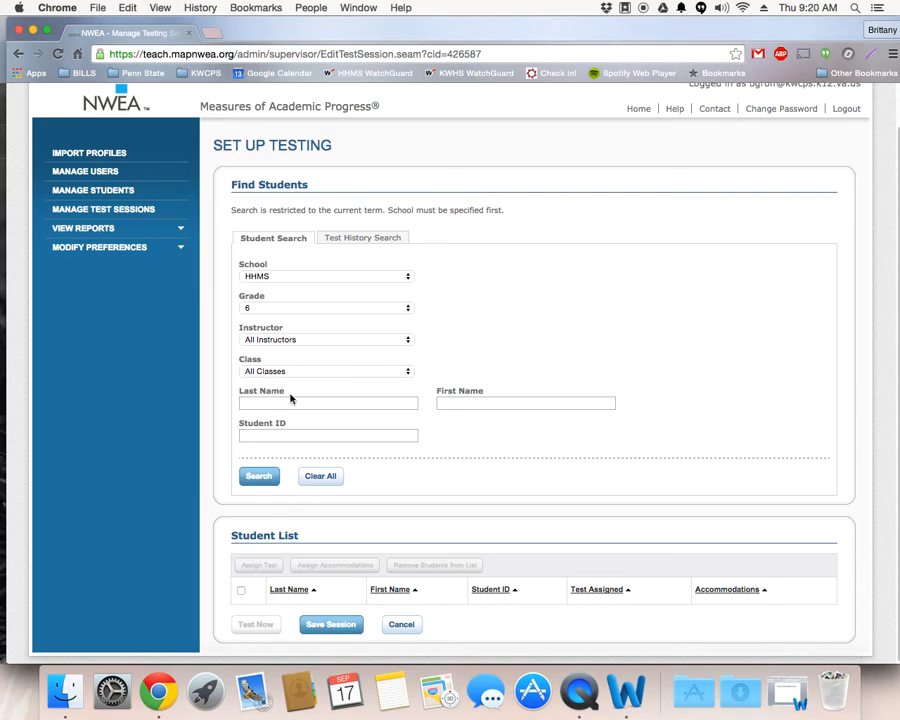
click(266, 479)
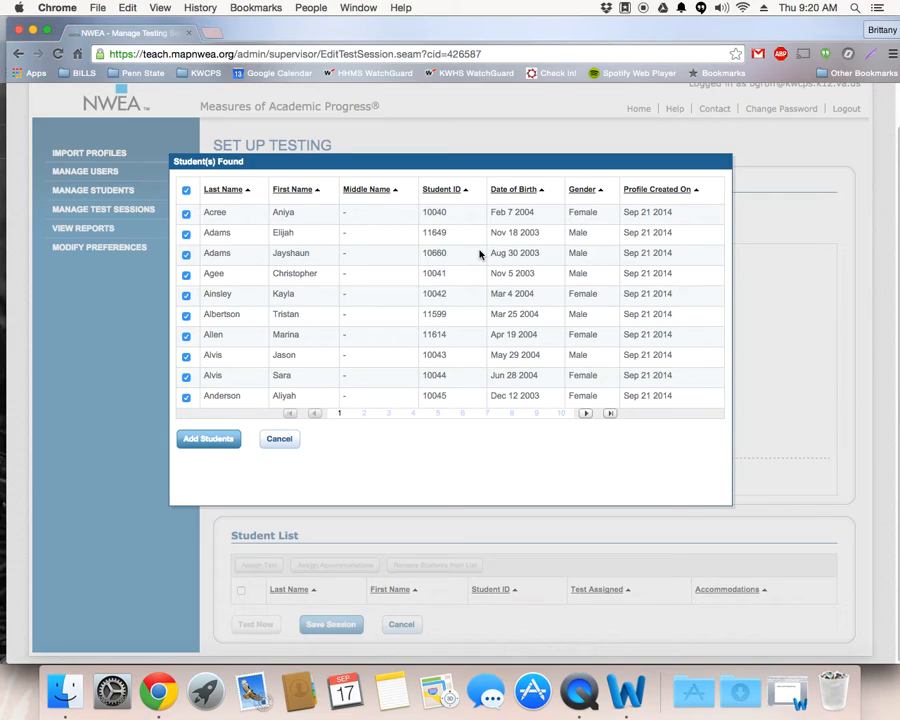
click(186, 191)
click(186, 192)
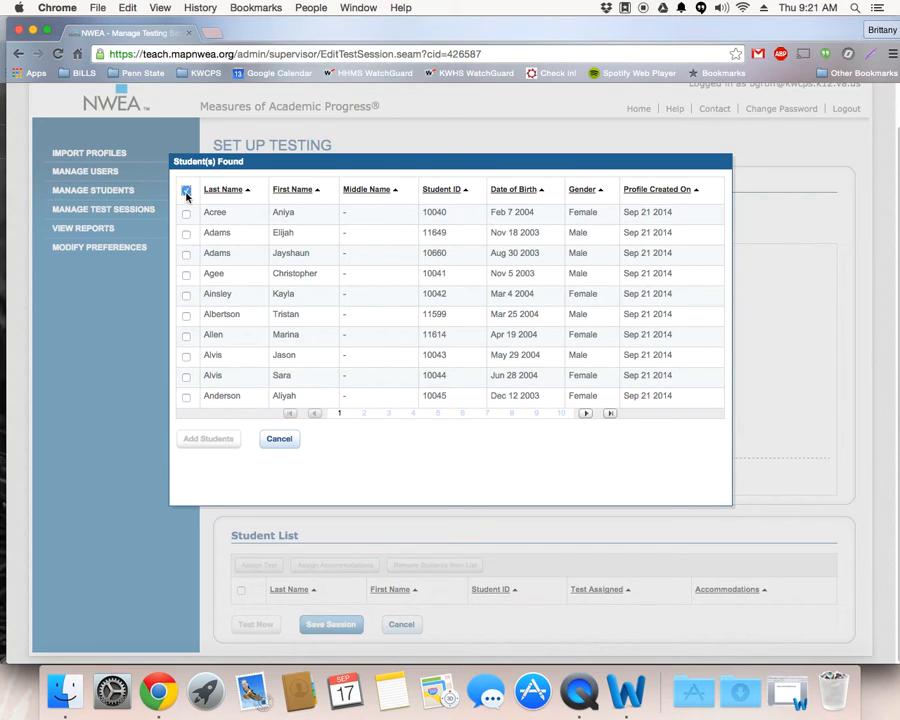
click(186, 192)
Step: Select the first, fourth, eighth and tenth students on the first page of results
click(186, 213)
click(186, 274)
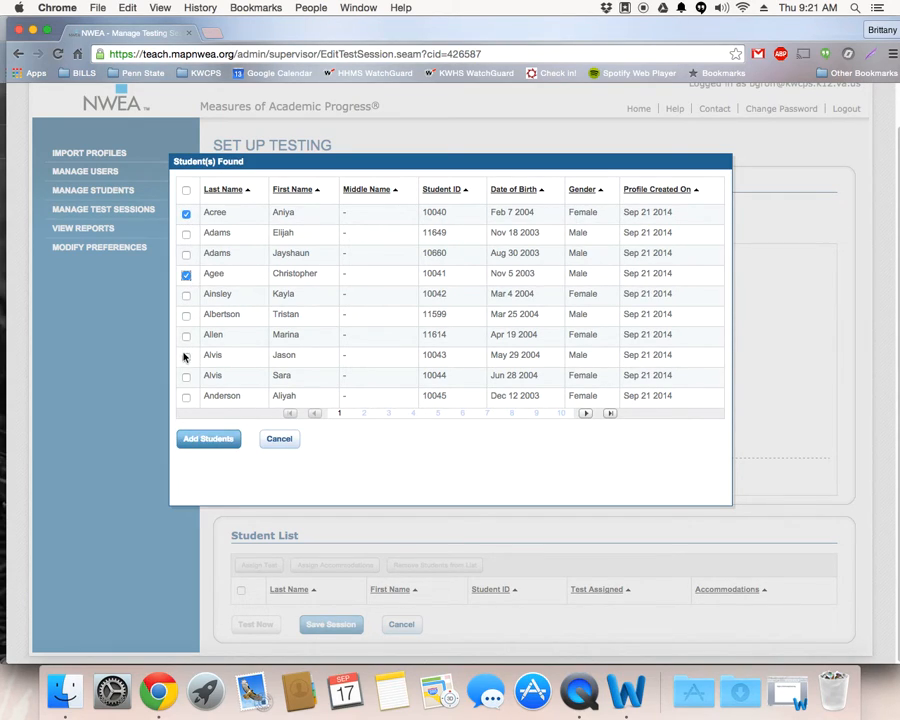
click(186, 356)
Step: Select the second and seventh students on results page 2 and the third and eighth on page 3, and add all selected students
click(586, 413)
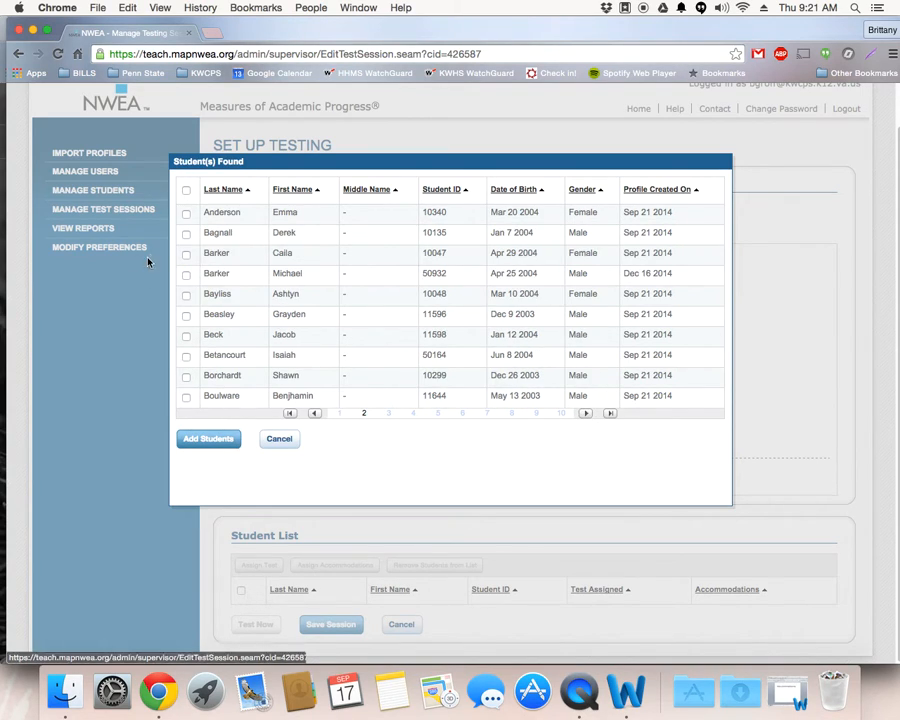
click(186, 233)
click(186, 336)
click(586, 413)
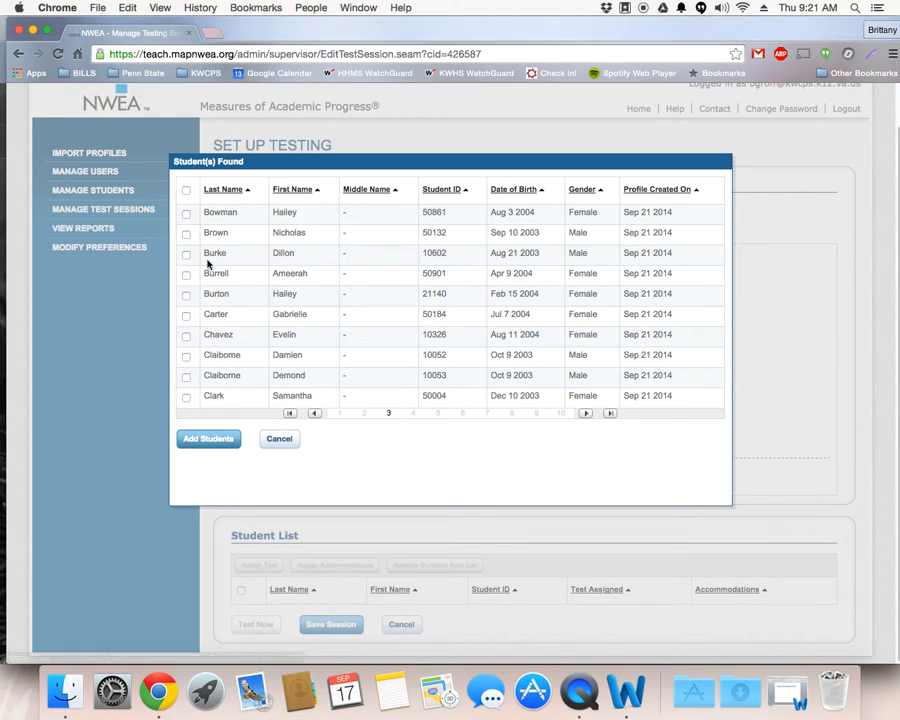
click(186, 254)
click(186, 356)
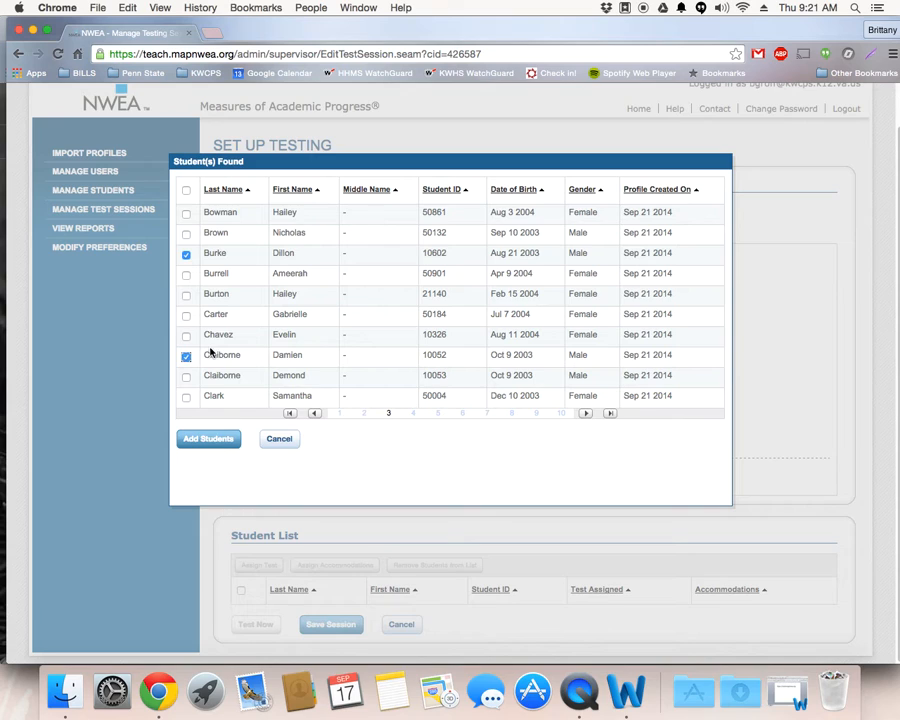
click(208, 440)
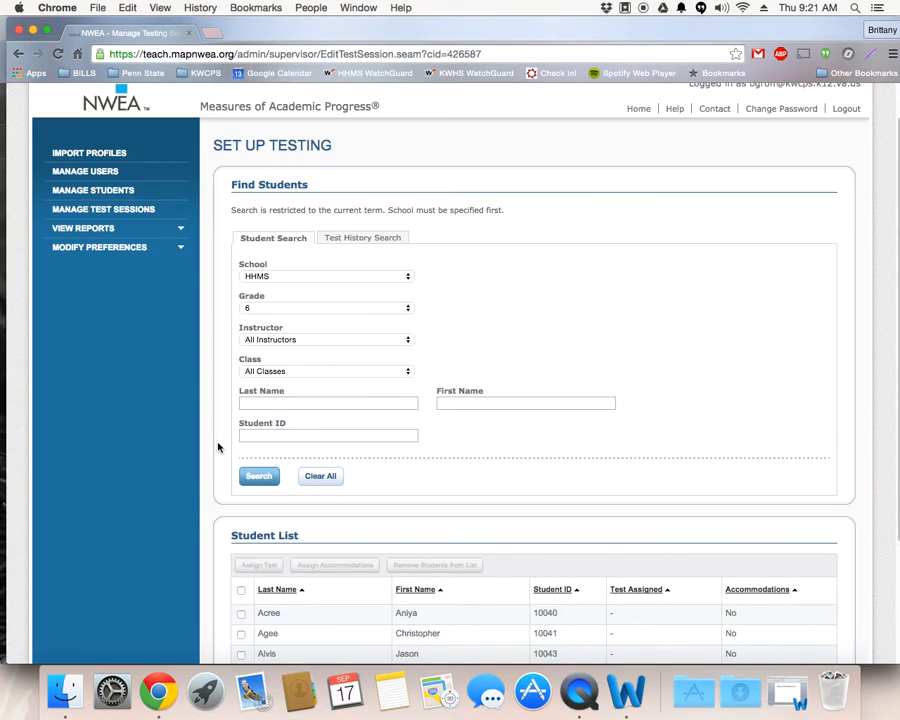
Step: Select all students in the student list of the testing session
scroll(384, 406, down, 3)
scroll(393, 412, up, 5)
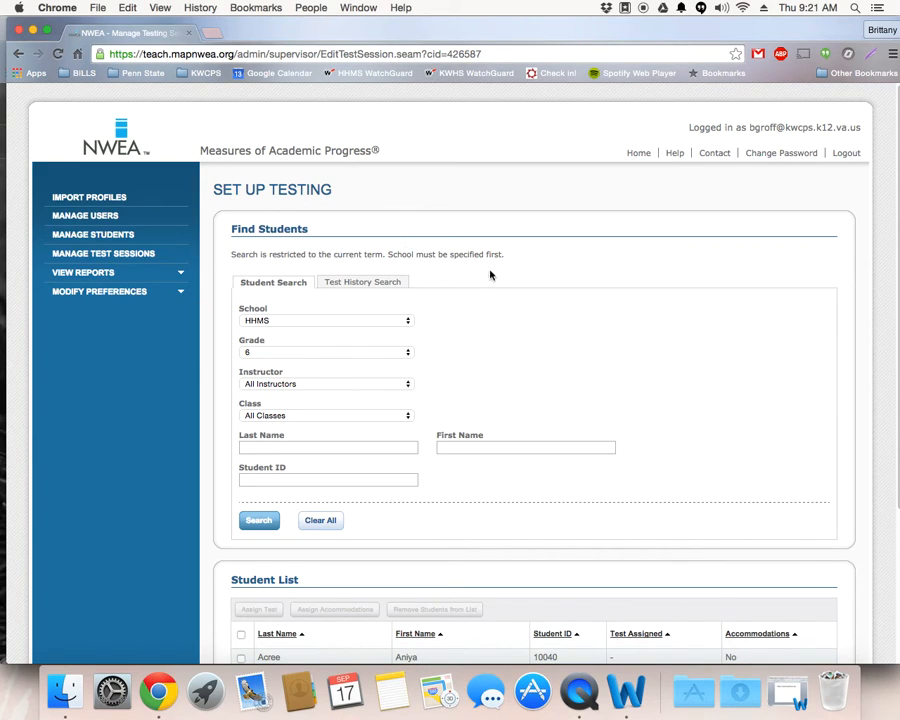
scroll(484, 281, down, 5)
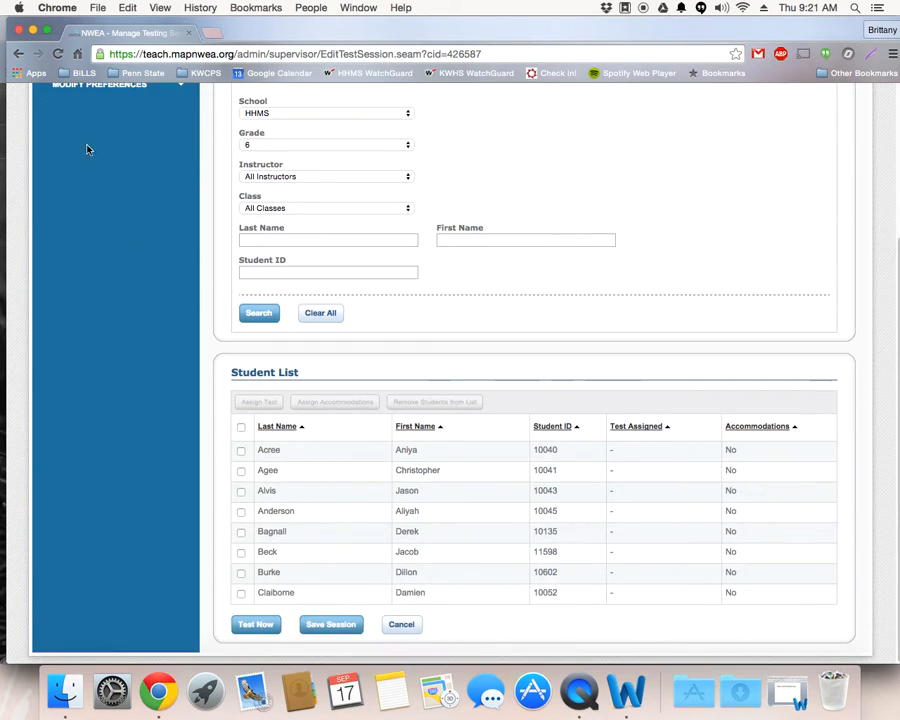
click(240, 430)
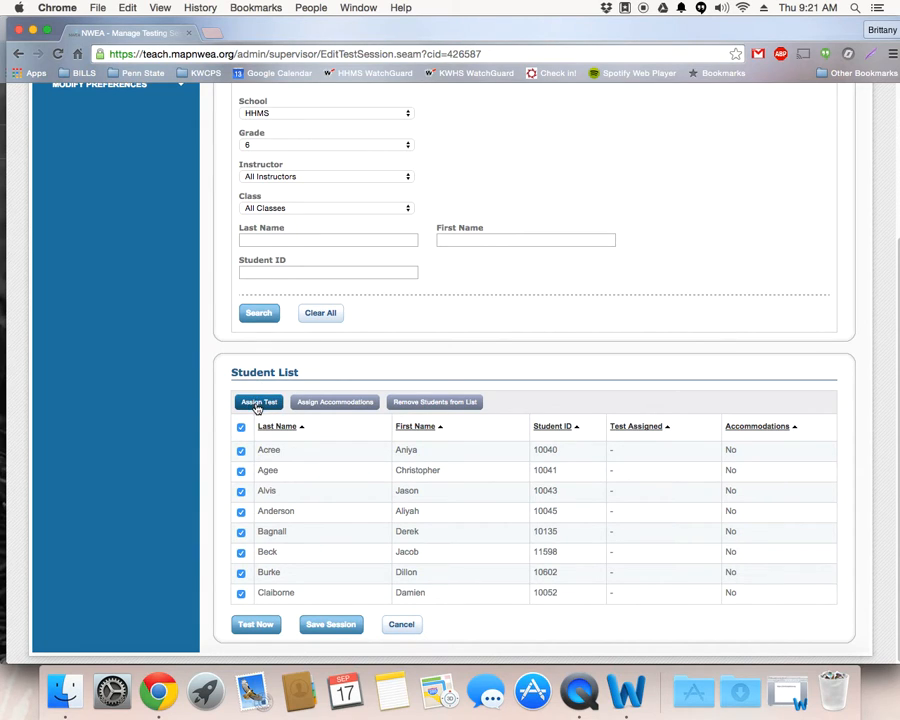
Step: Examine the tests available for assignment to the selected students and leave the test selection without assigning one
click(258, 405)
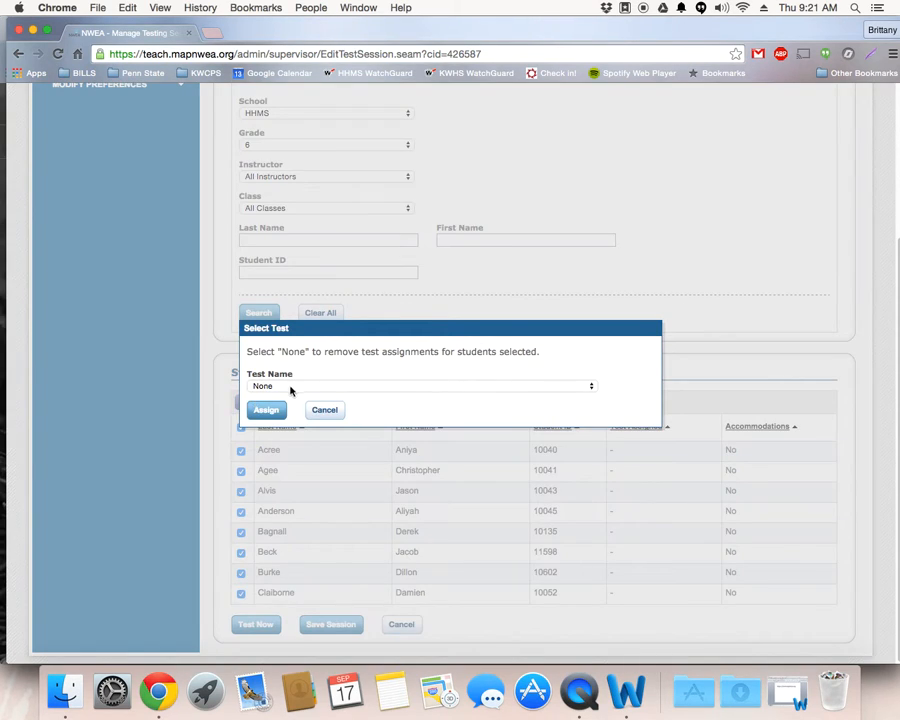
click(291, 387)
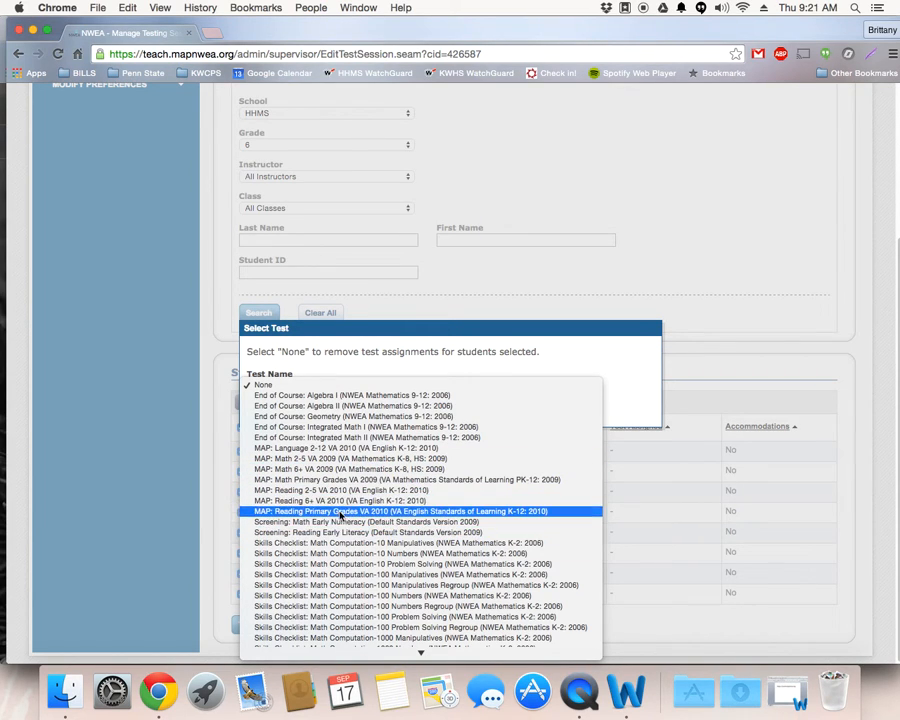
scroll(370, 566, down, 2)
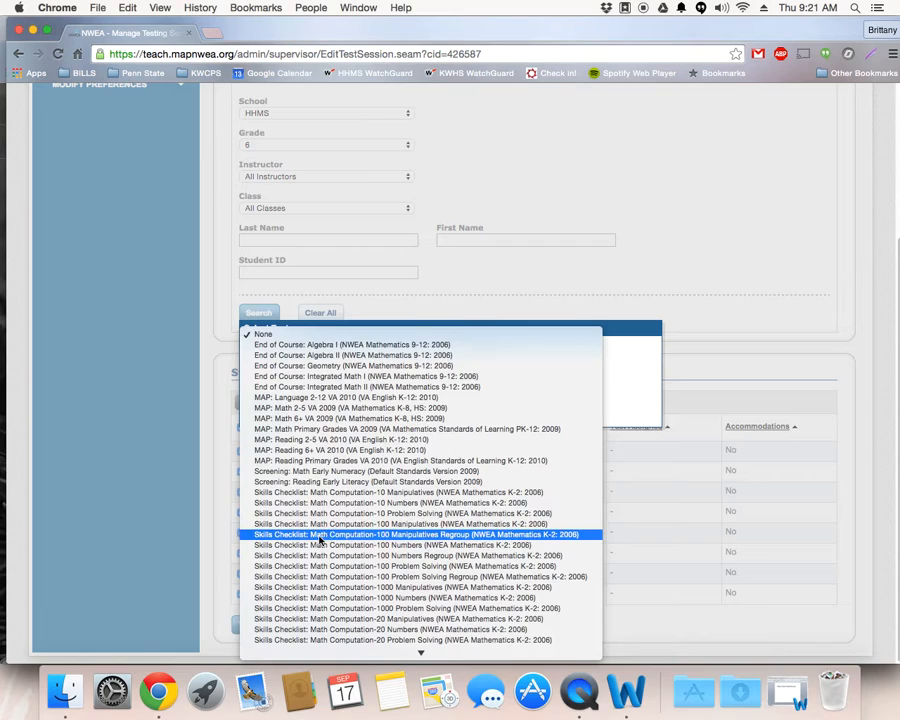
scroll(320, 545, down, 5)
scroll(318, 547, down, 3)
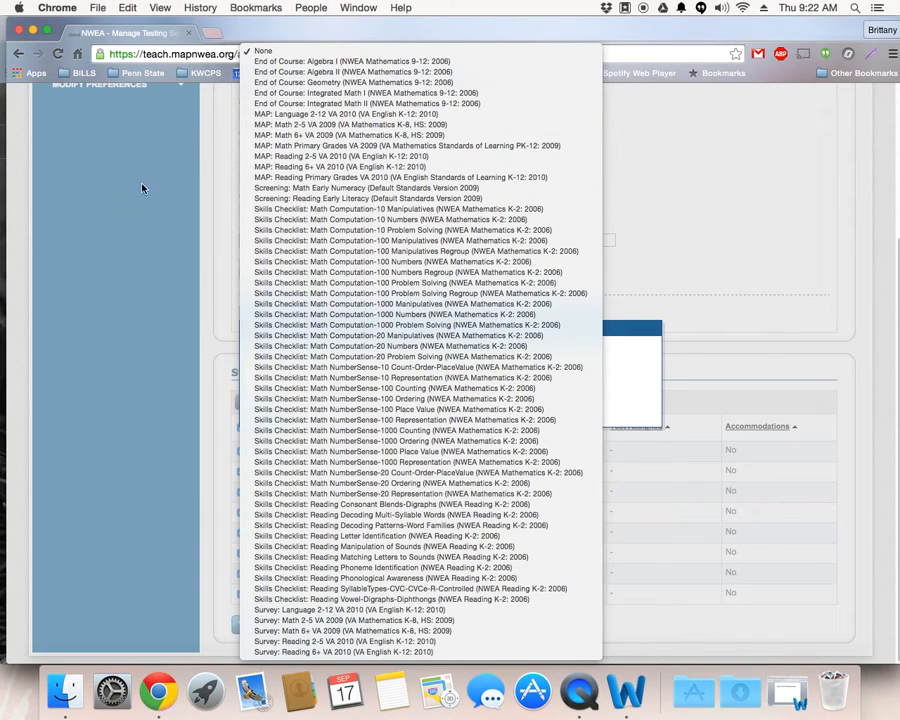
click(140, 286)
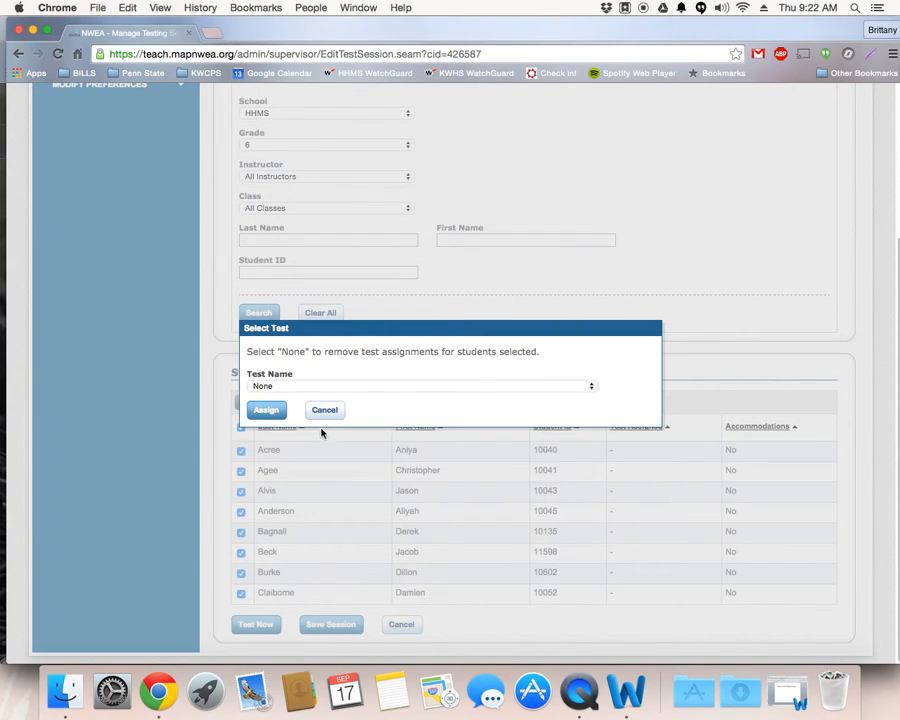
click(314, 414)
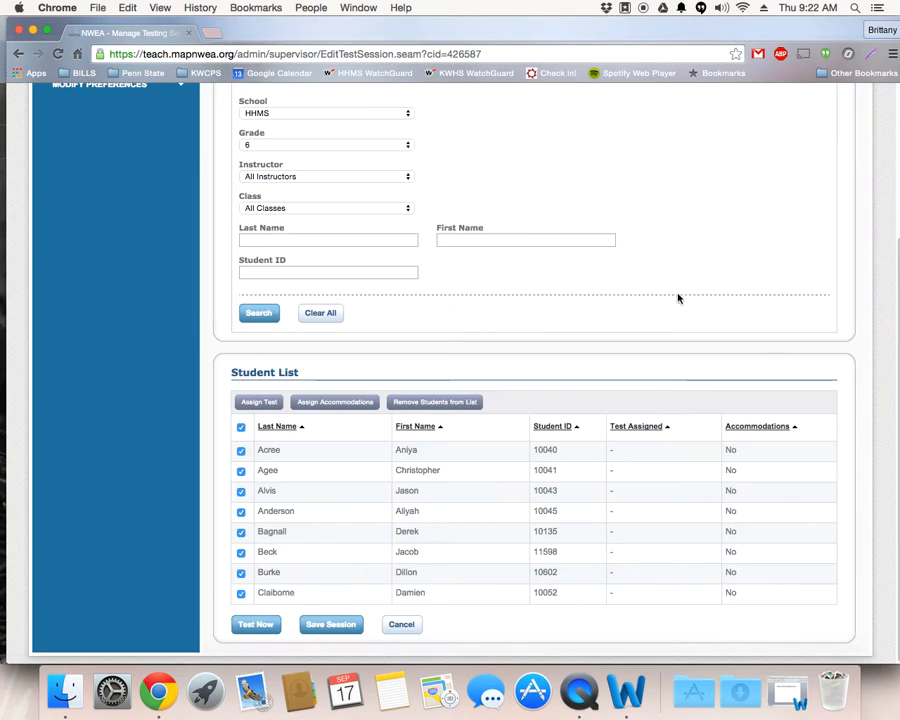
Step: Save the testing session, naming it with the session creator's surname followed by 1, and exit the setup
click(343, 630)
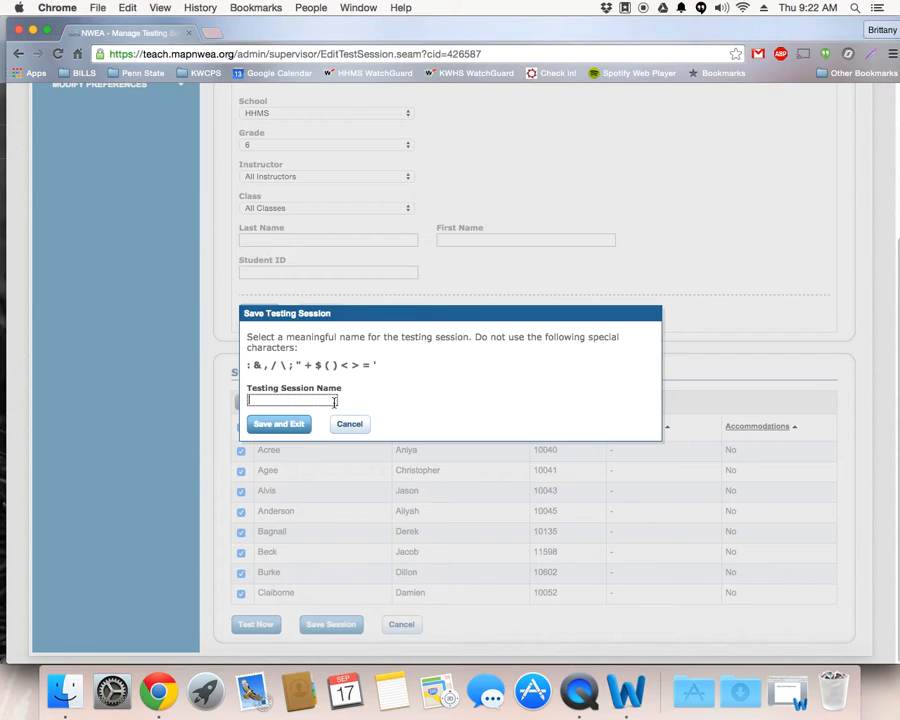
text(roff1)
click(285, 430)
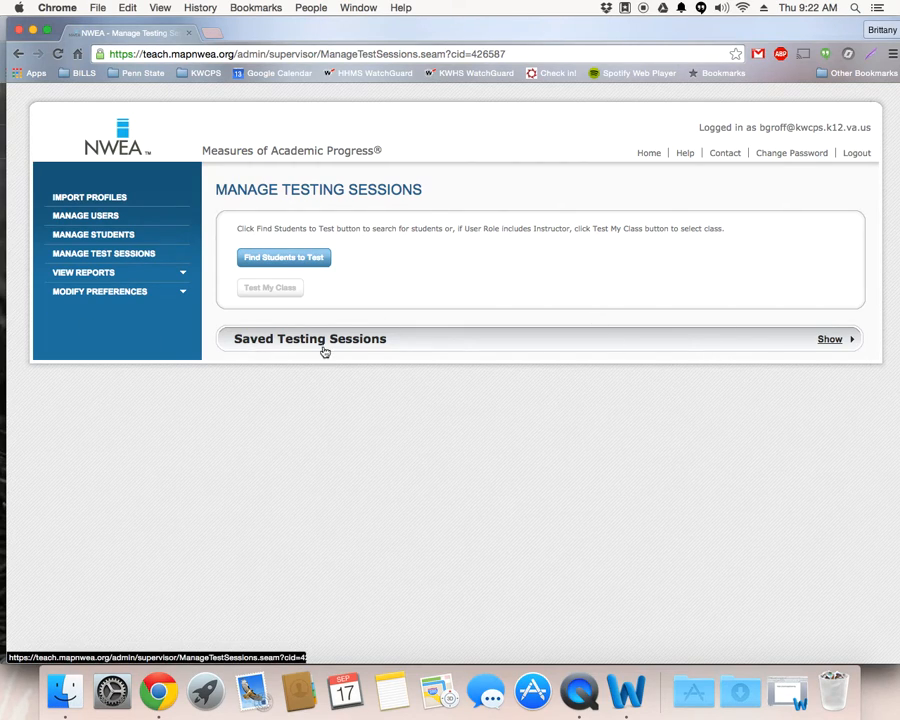
Step: Show the saved testing sessions and open the saved session for editing
click(831, 343)
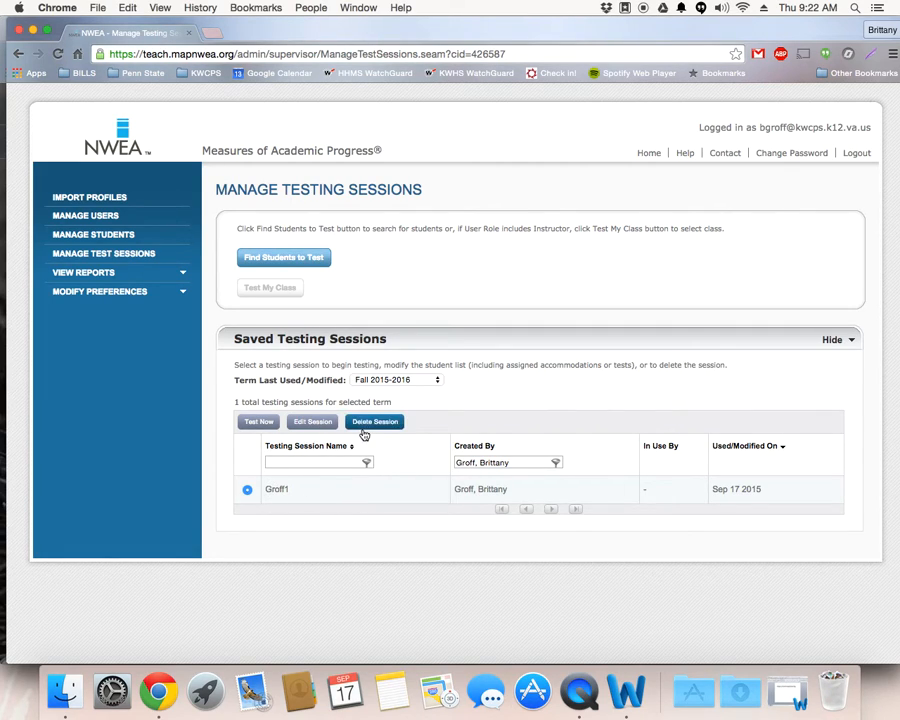
click(310, 423)
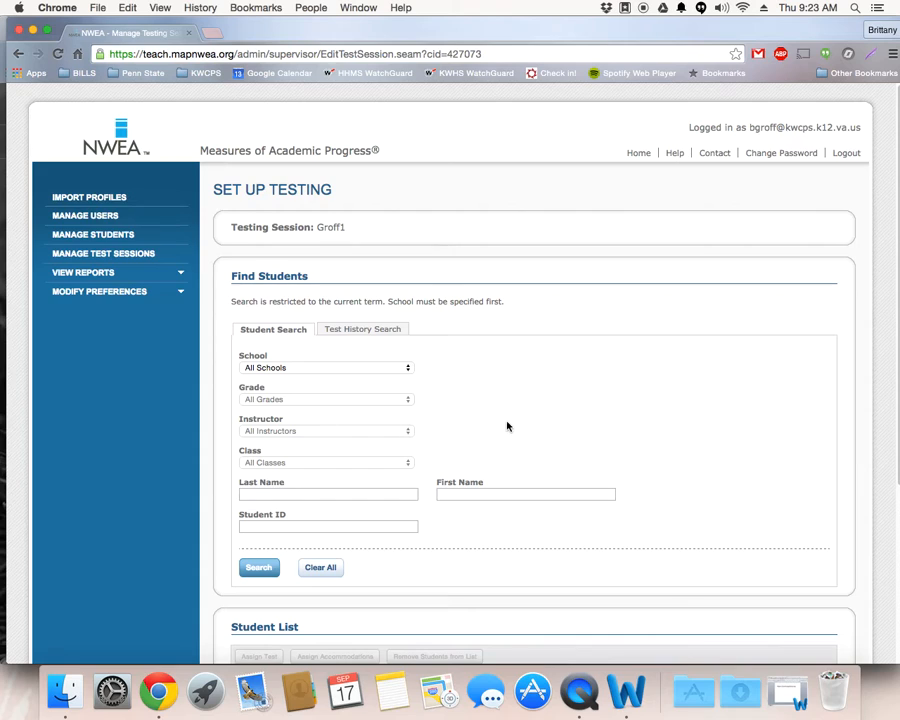
scroll(500, 426, down, 5)
scroll(291, 366, up, 5)
Step: Search for grade 6 students at school HHMS from within the saved session
click(300, 368)
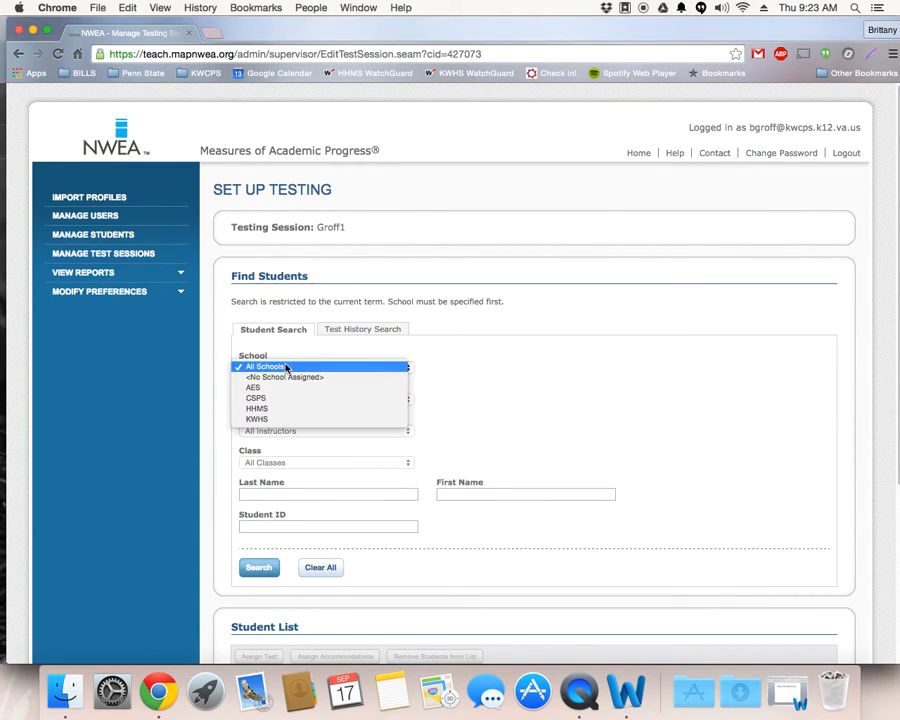
click(288, 409)
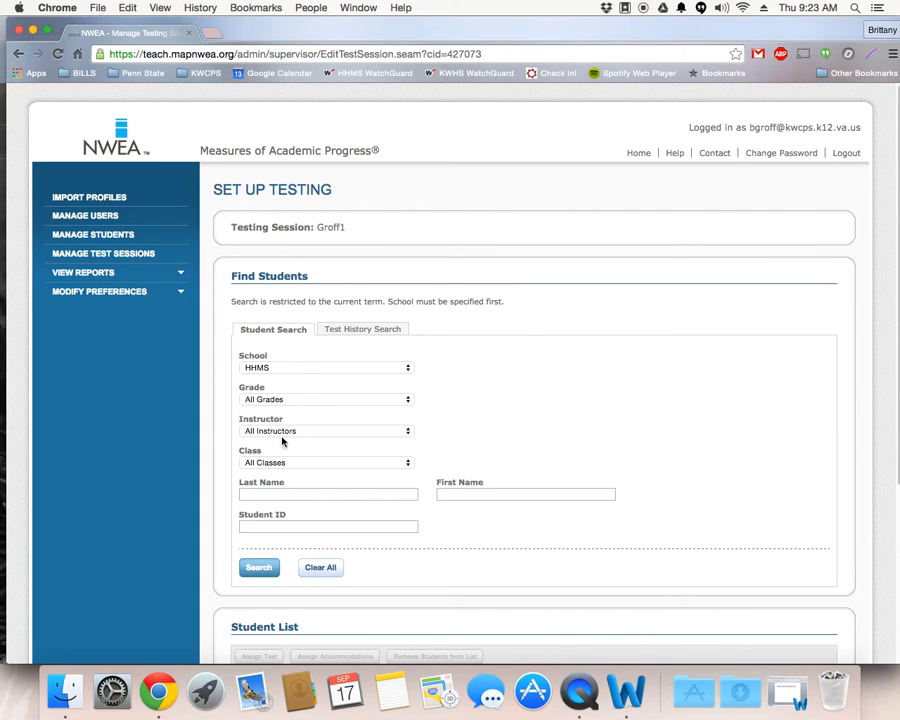
click(284, 400)
click(285, 409)
click(258, 567)
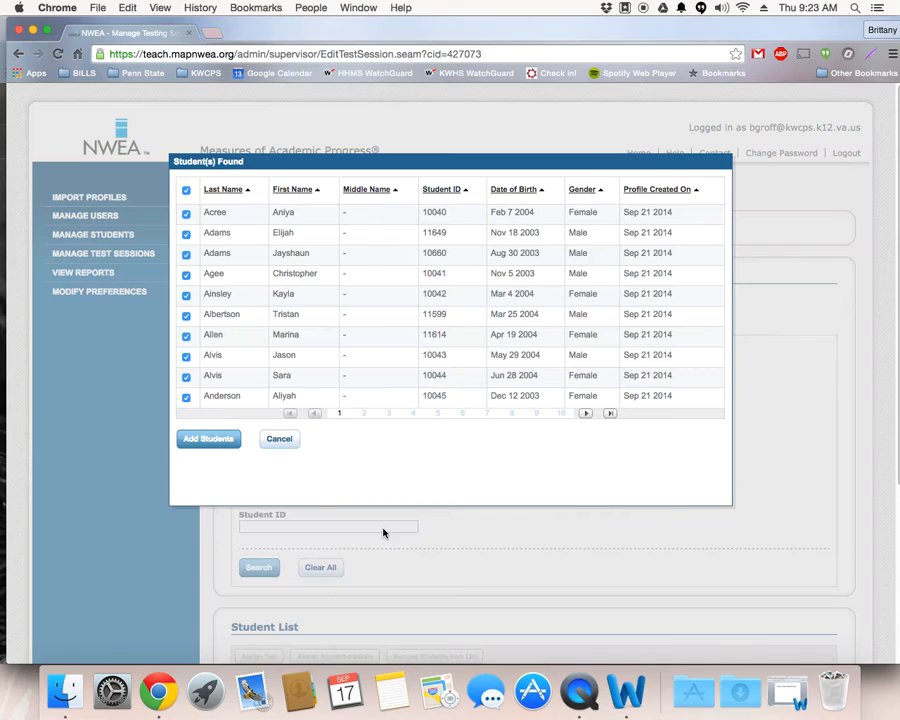
Step: Clear the selection of all found students and add only the sixth student on the first results page to the session
click(185, 190)
click(186, 316)
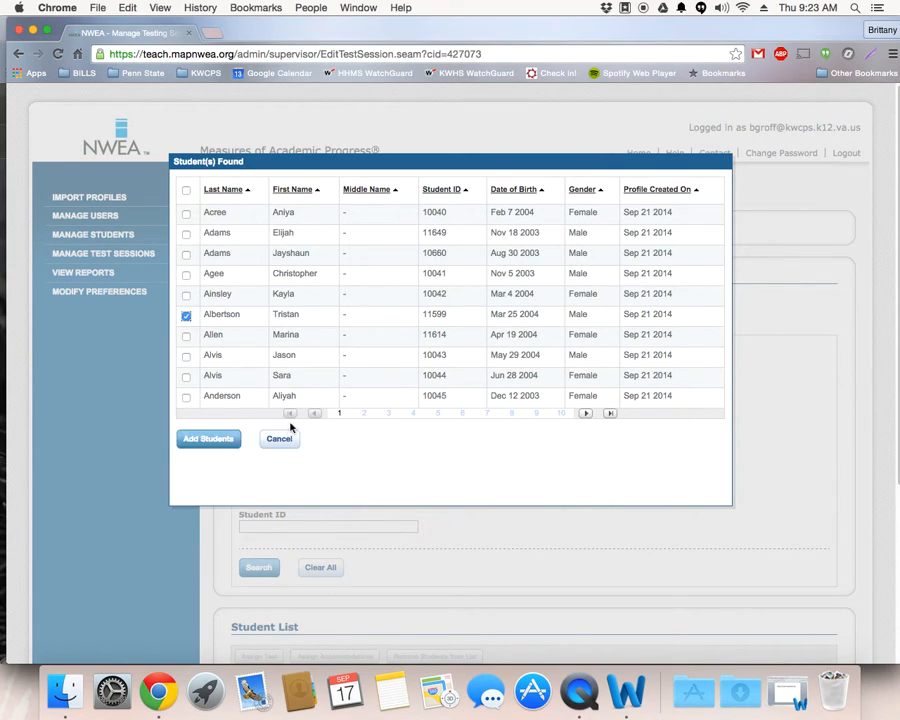
click(210, 438)
scroll(398, 443, down, 5)
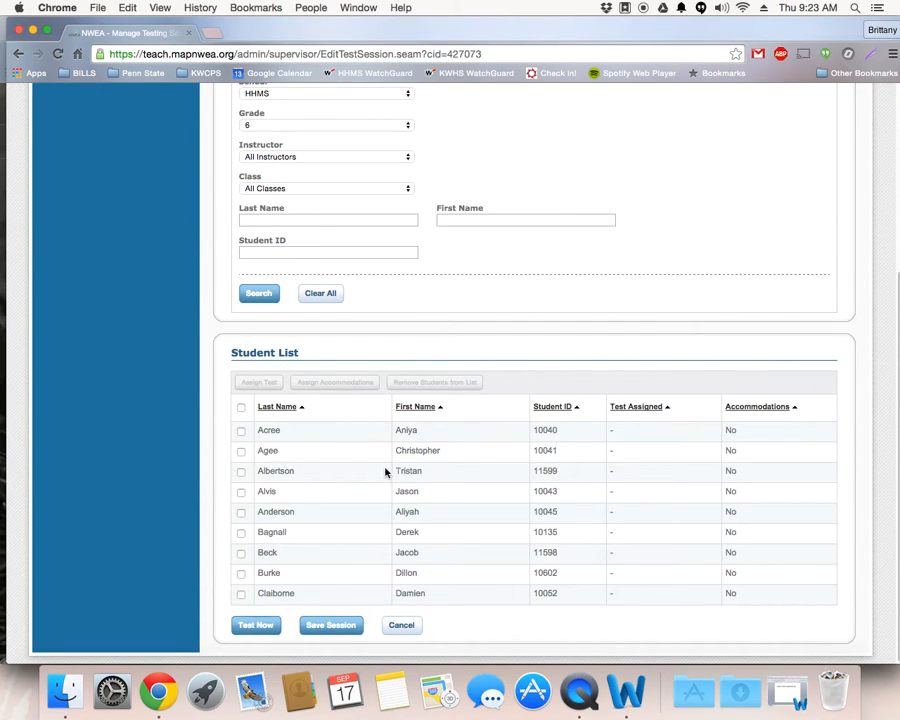
Step: Discard the updates to the testing session and show the saved testing sessions again
click(402, 625)
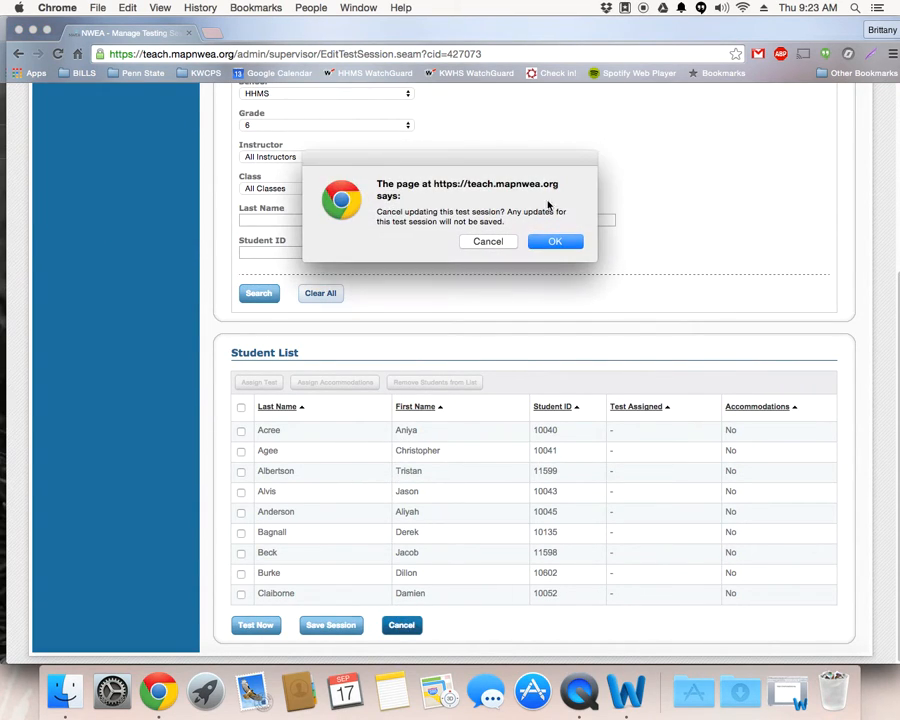
click(566, 244)
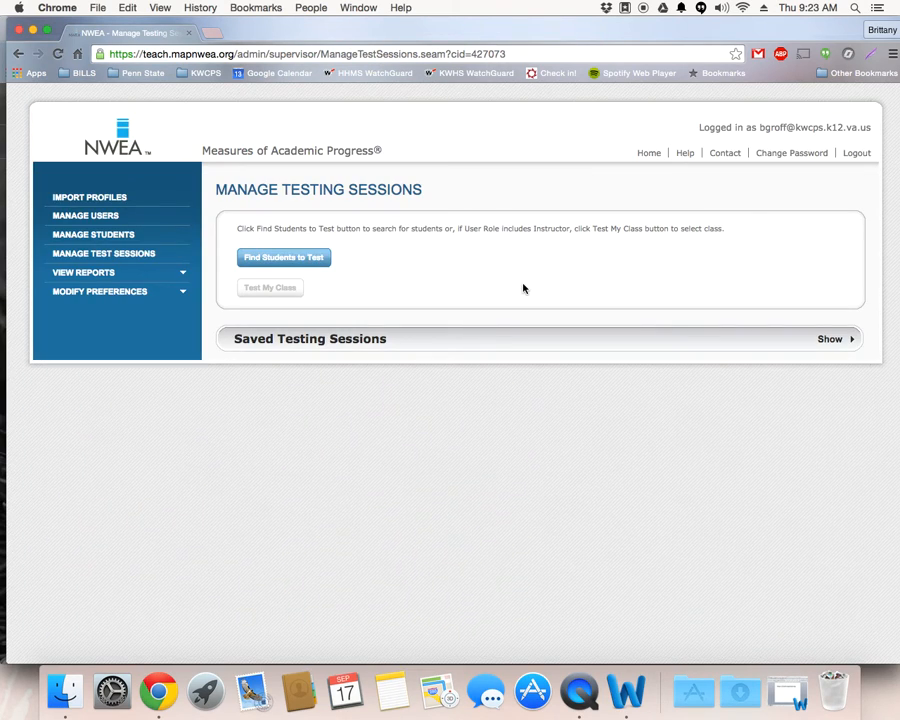
click(830, 339)
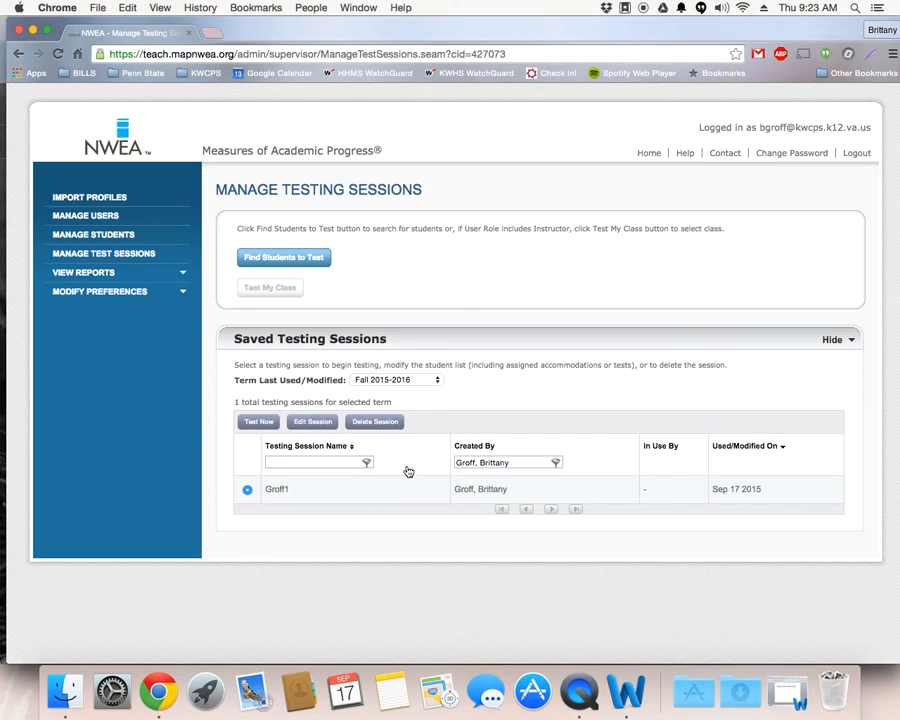
Step: Open the student search for a new testing session and cancel its setup without saving
click(318, 261)
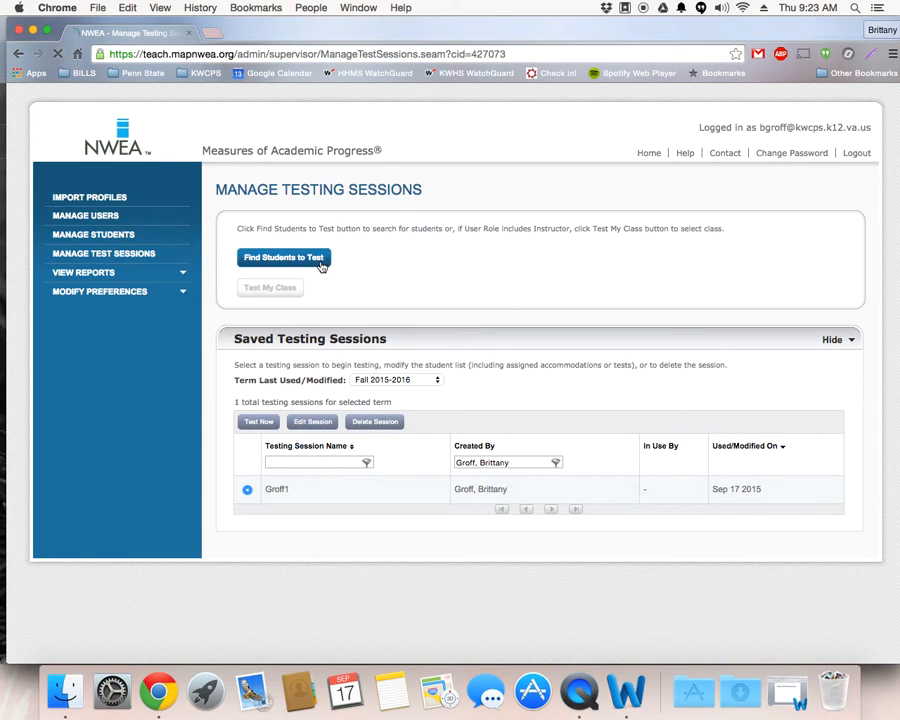
scroll(431, 377, down, 2)
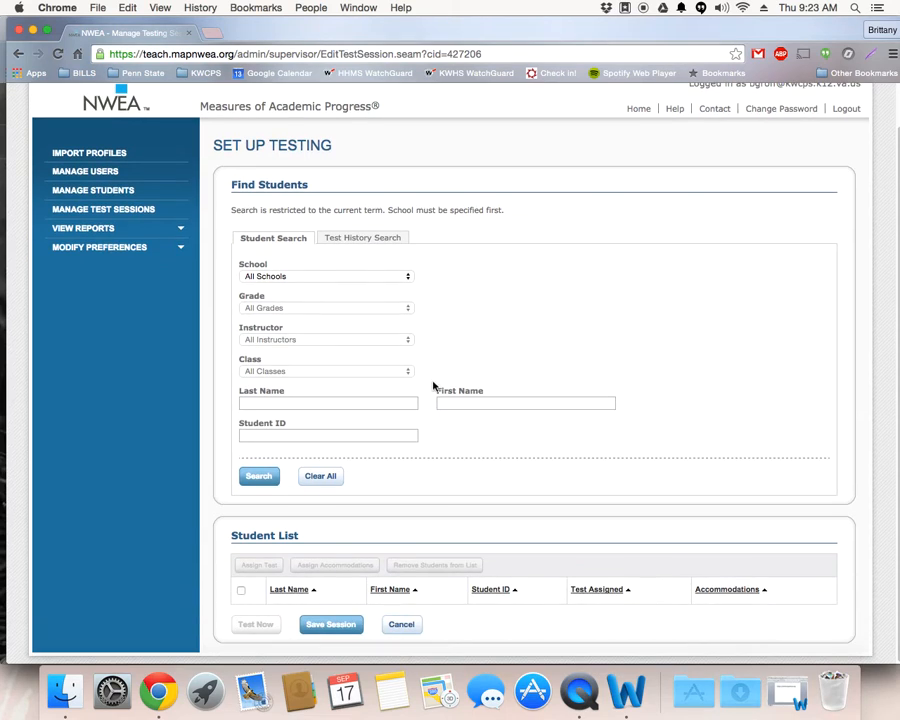
click(414, 626)
click(556, 240)
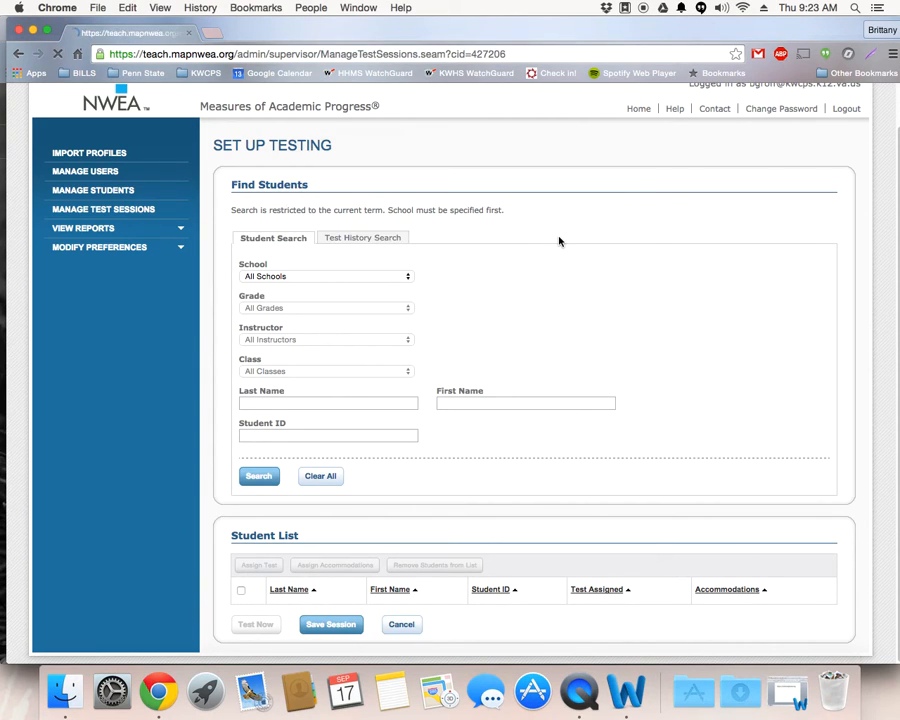